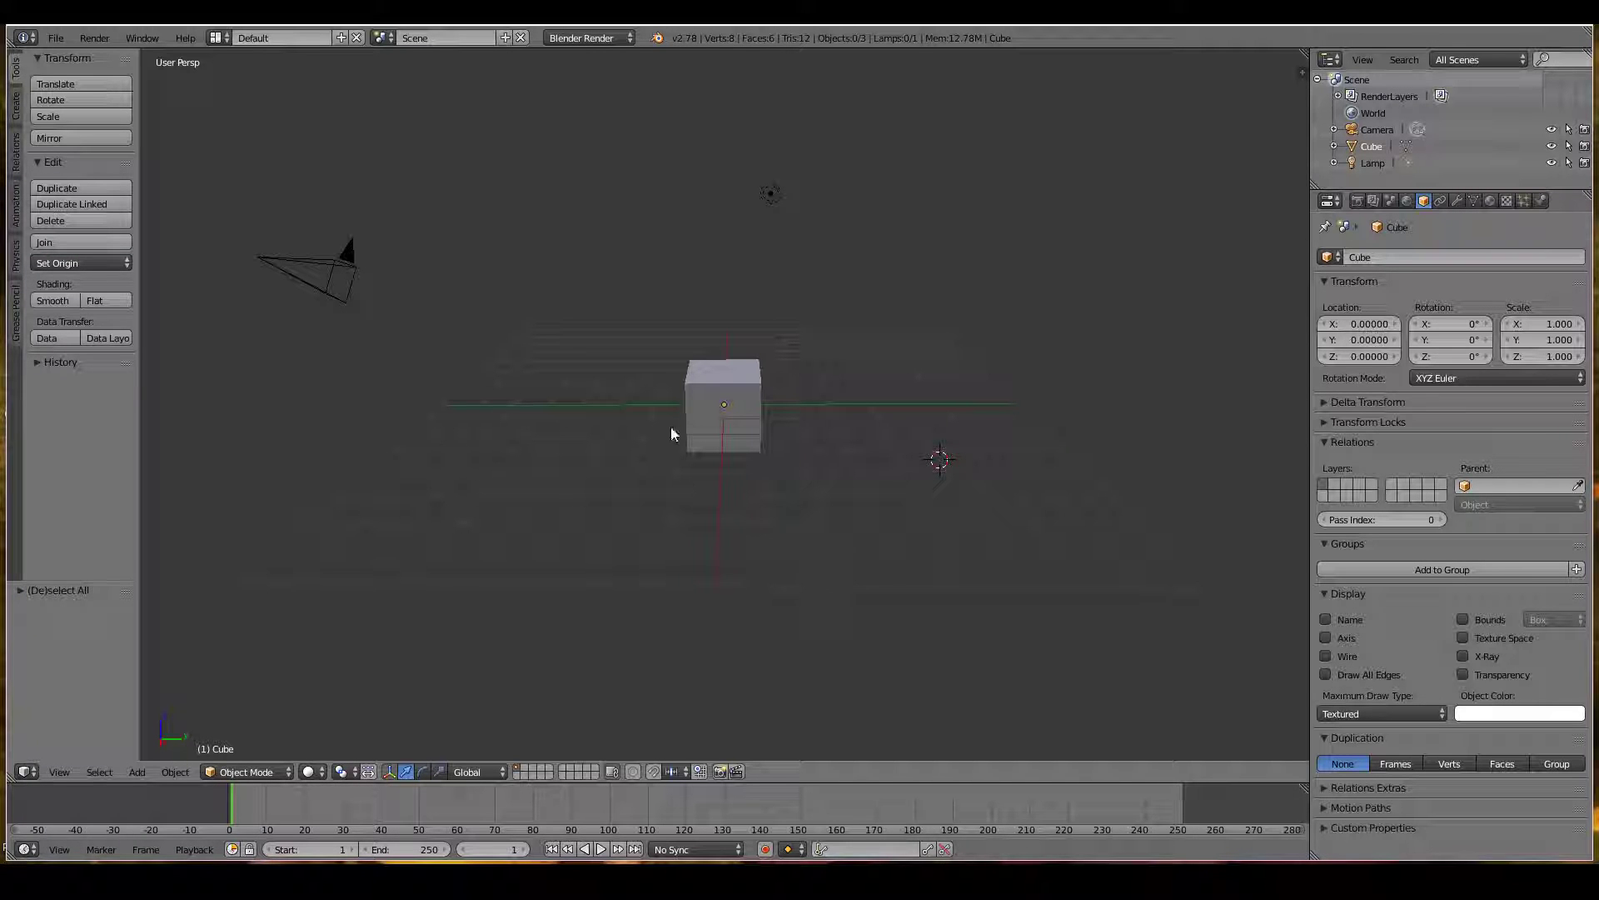
# Right-click select the cube, then the lamp, then the camera in turn
pyautogui.rightClick(723, 407)
pyautogui.keyDown('shift'); pyautogui.rightClick(731, 414); pyautogui.keyUp('shift')
pyautogui.rightClick(723, 407)
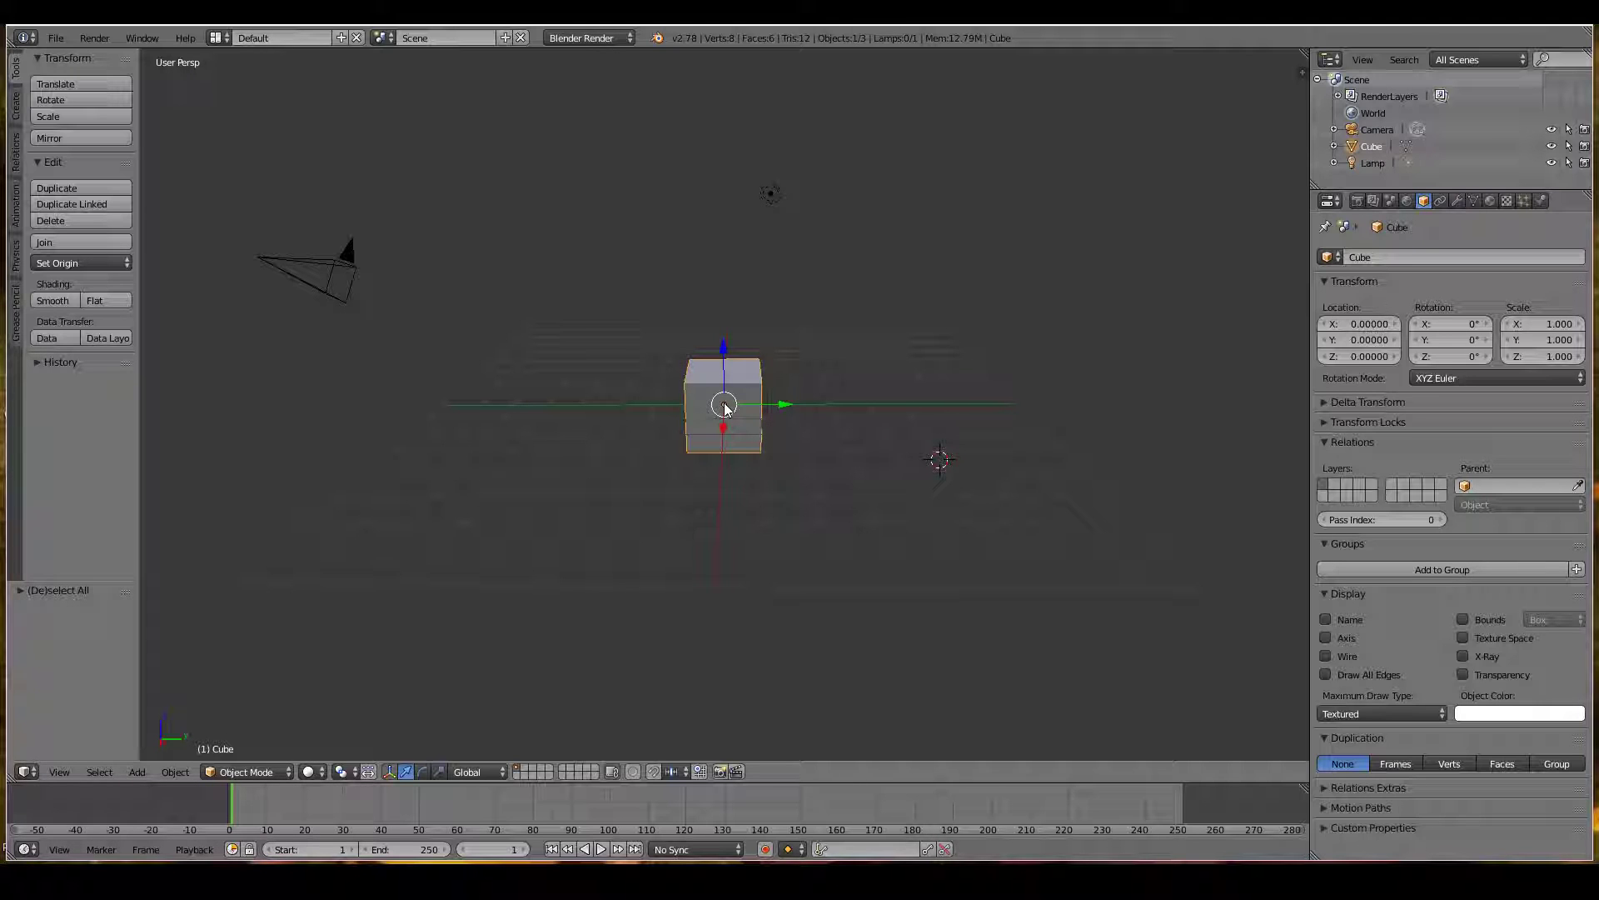
pyautogui.rightClick(770, 196)
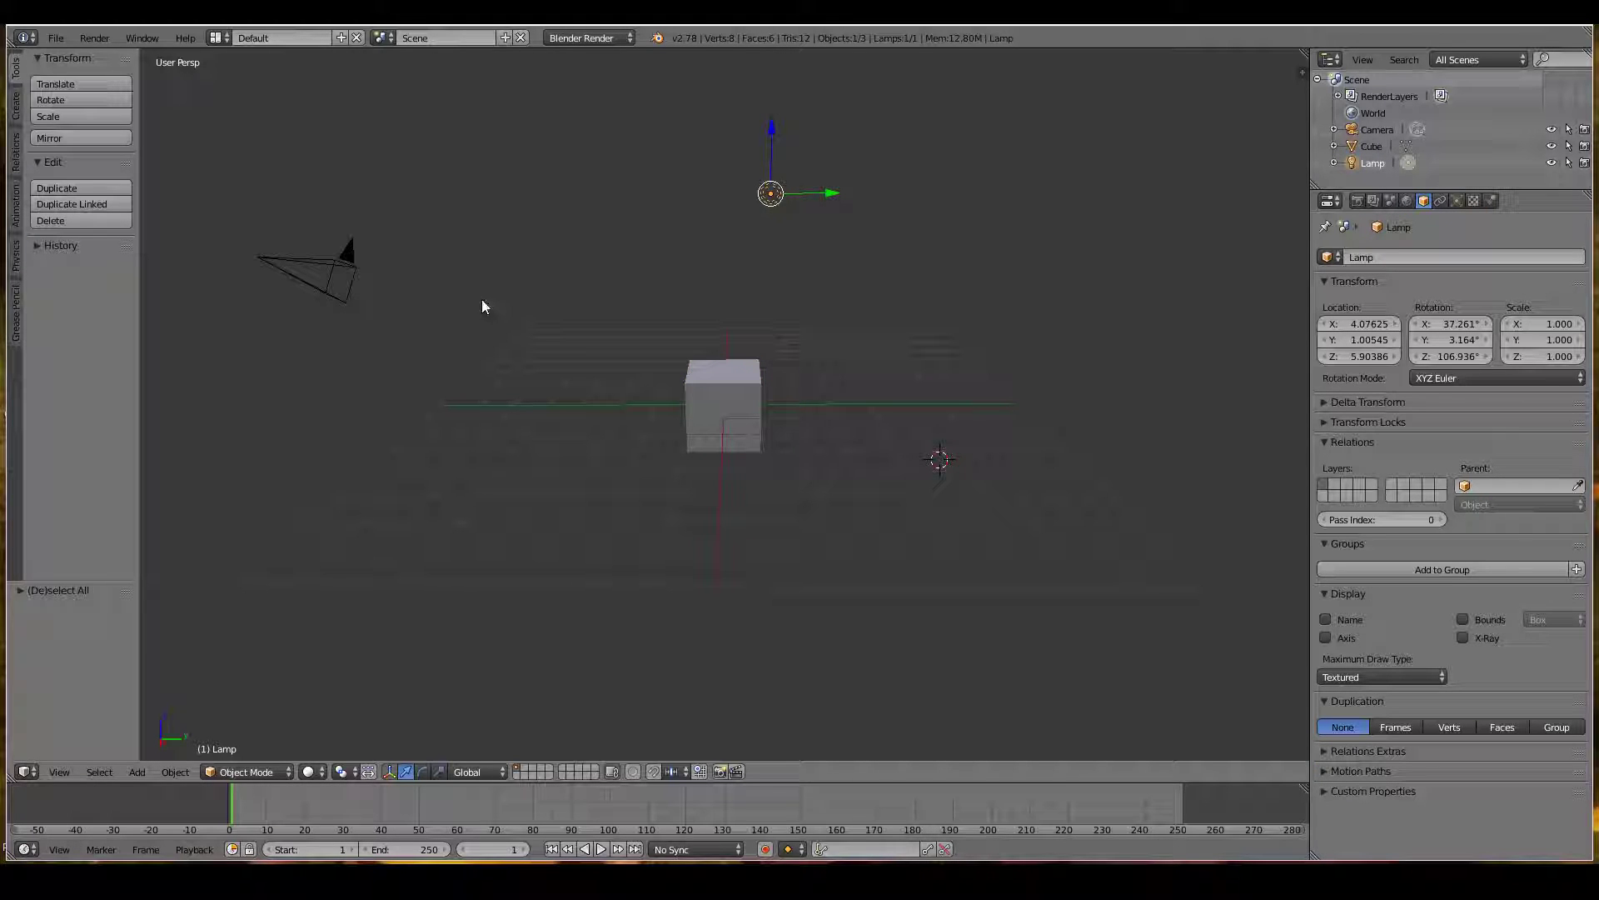
pyautogui.rightClick(283, 265)
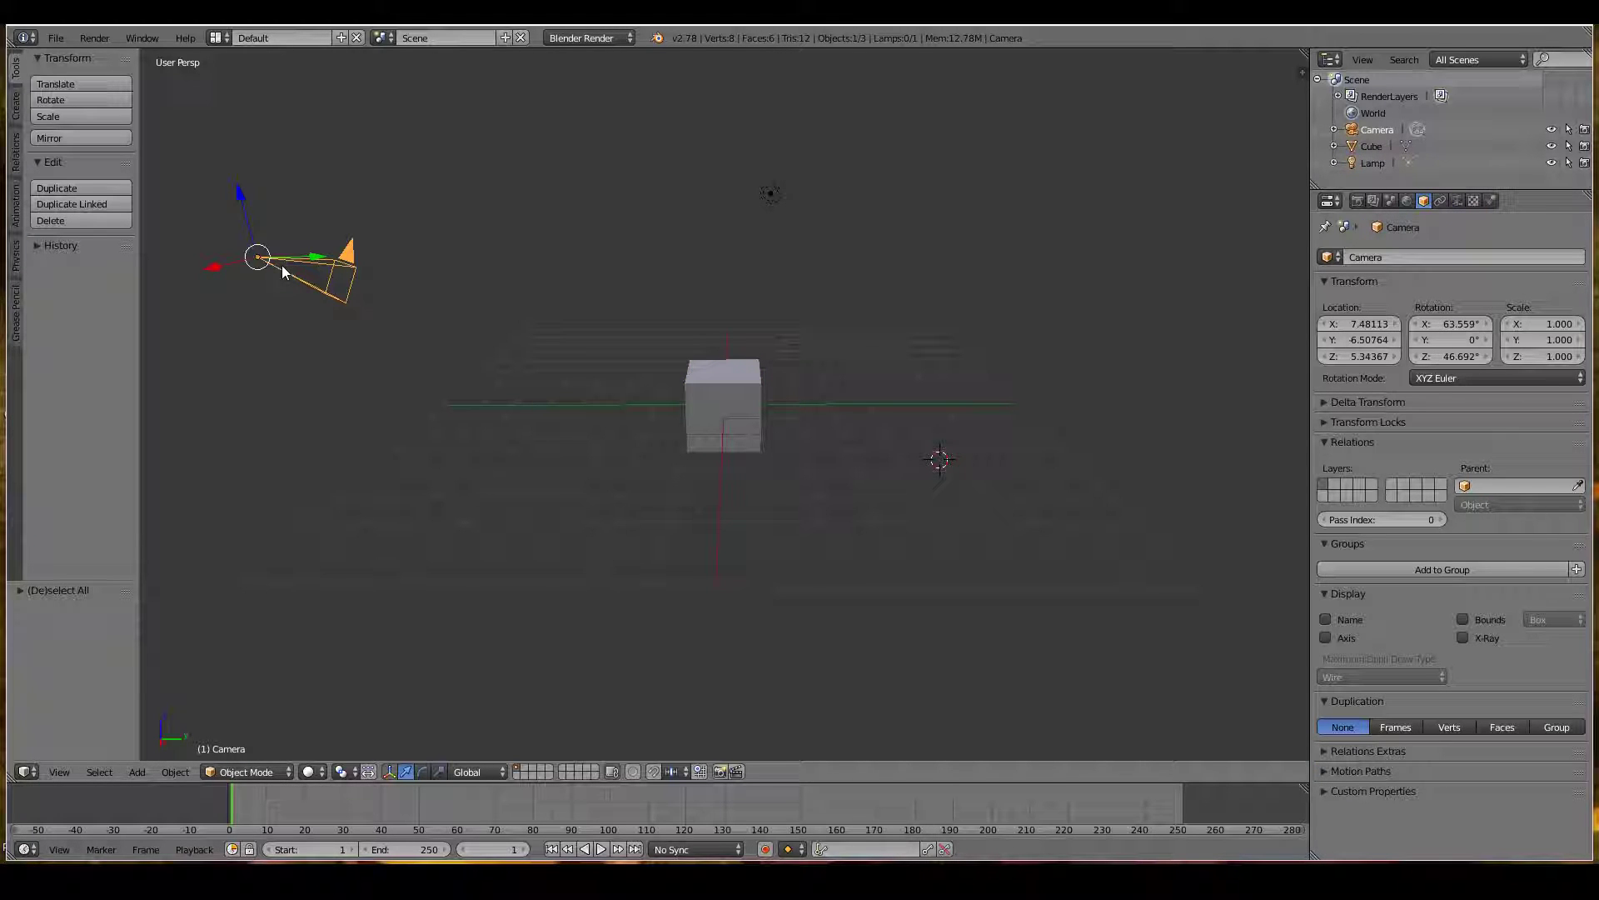
# Deselect everything, box-select the cube and lamp, then deselect them again
pyautogui.press('a')
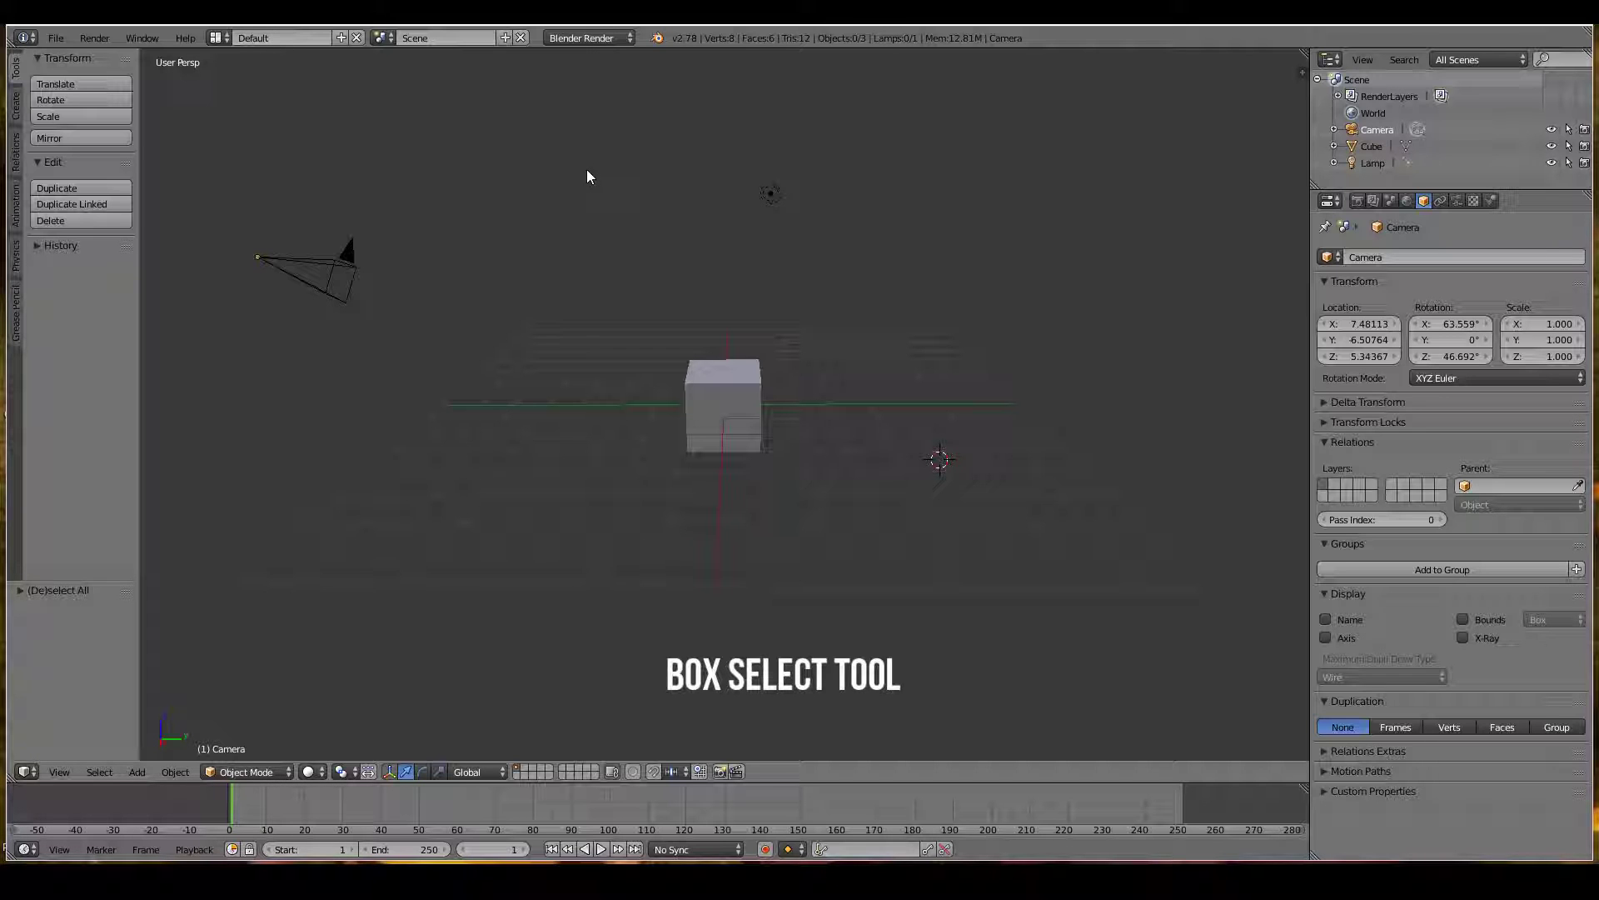
pyautogui.press('b')
pyautogui.moveTo(588, 142); pyautogui.dragTo(923, 538)
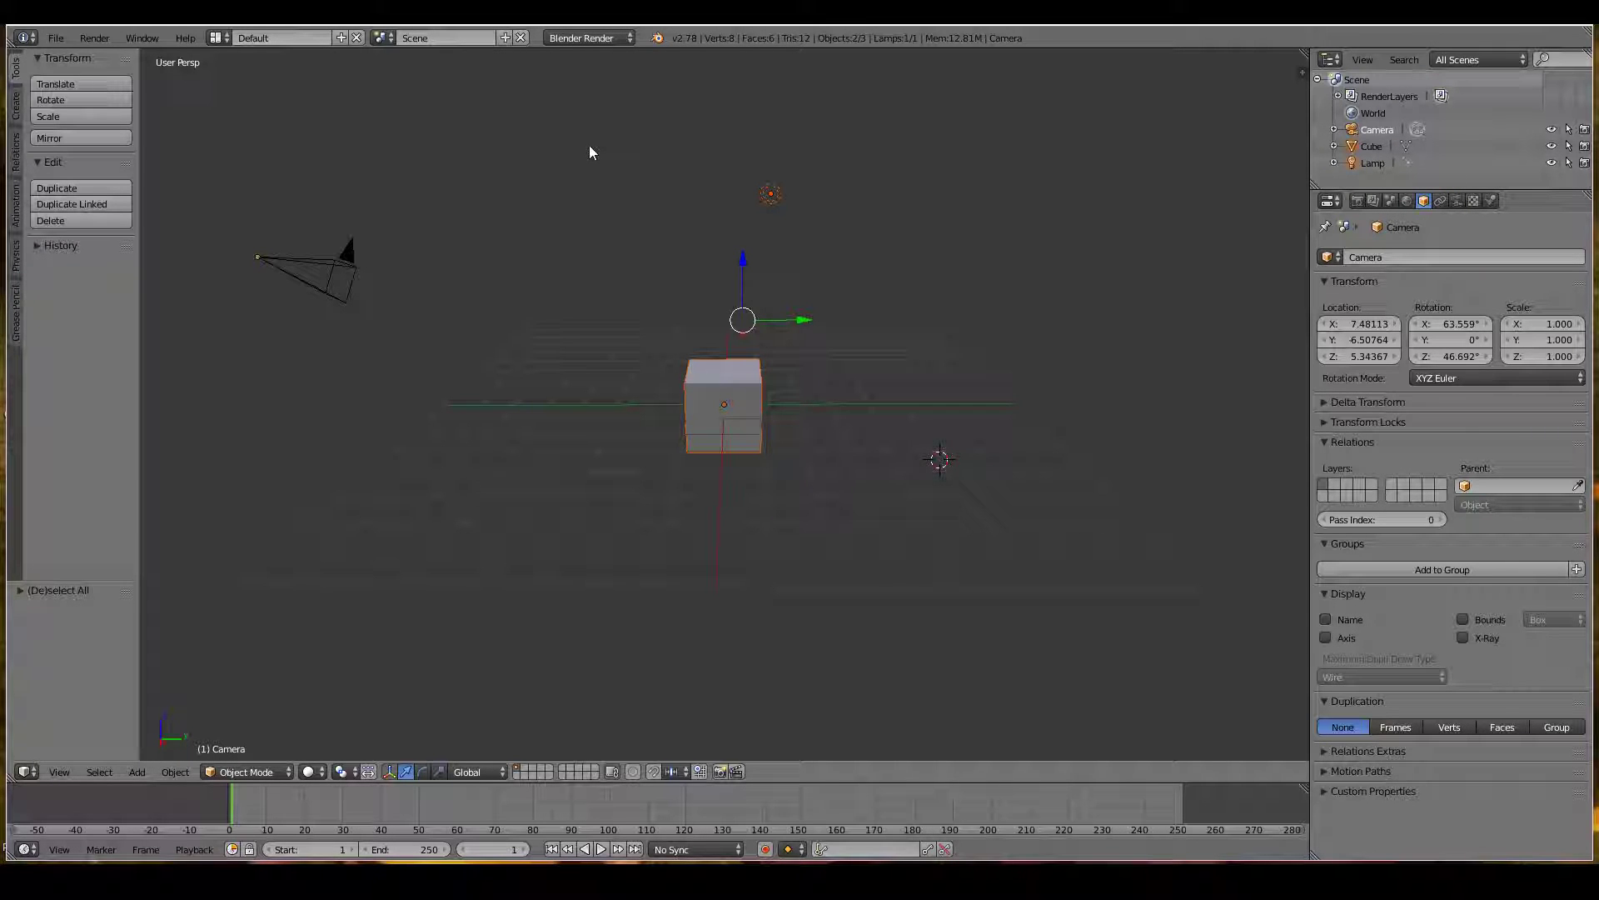
pyautogui.press('a')
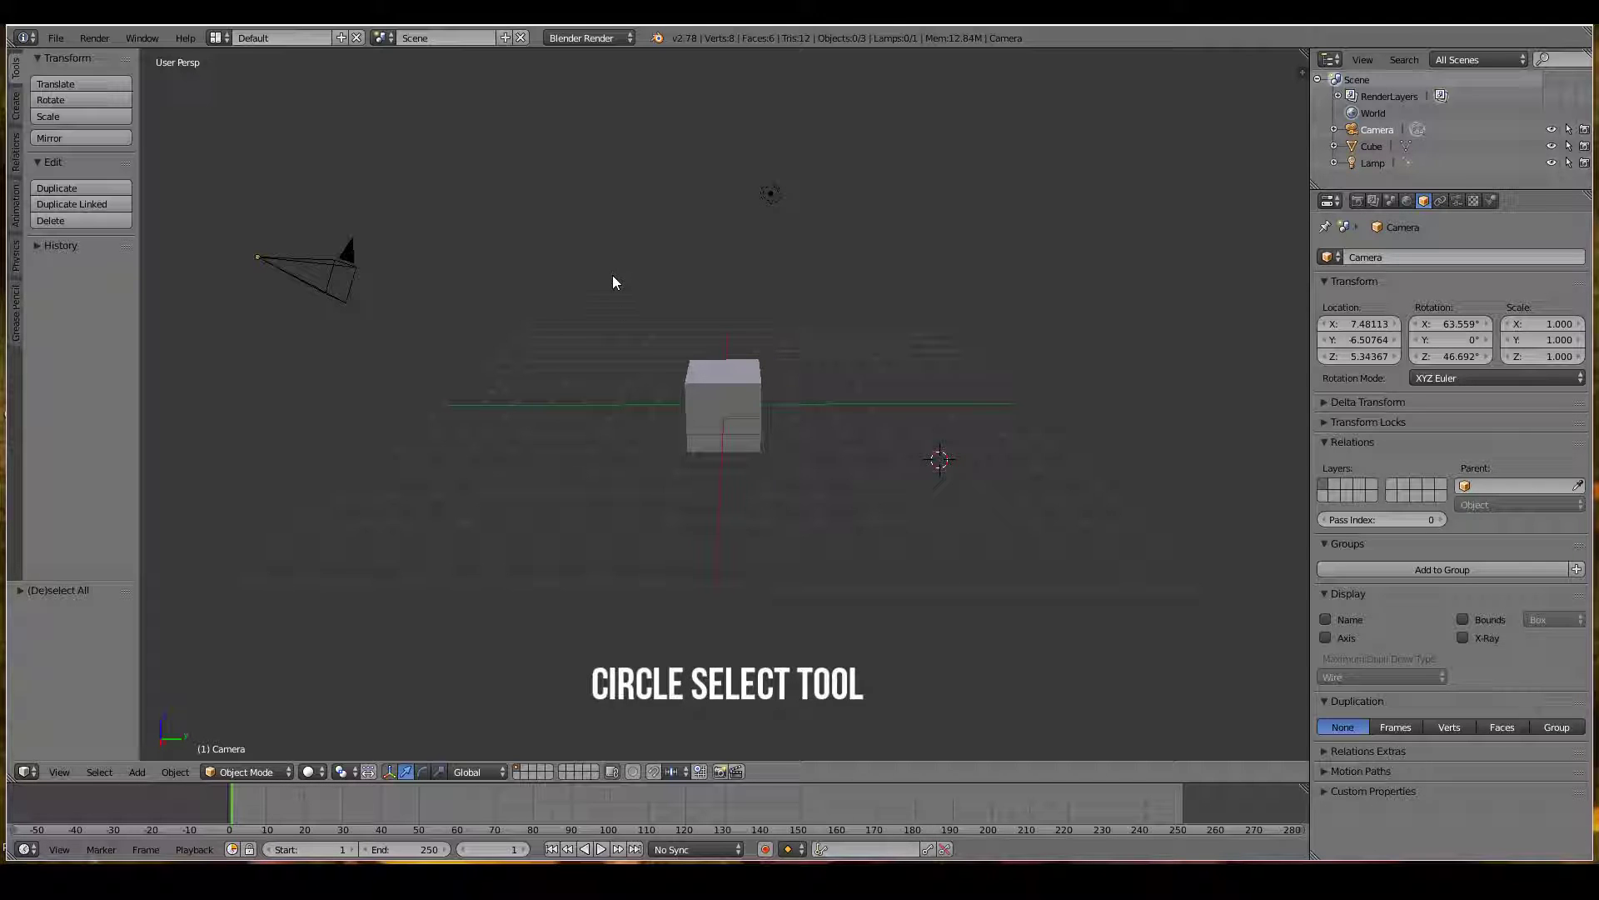
# Circle-select the cube and lamp with the brush, then deselect all objects
pyautogui.press('c')
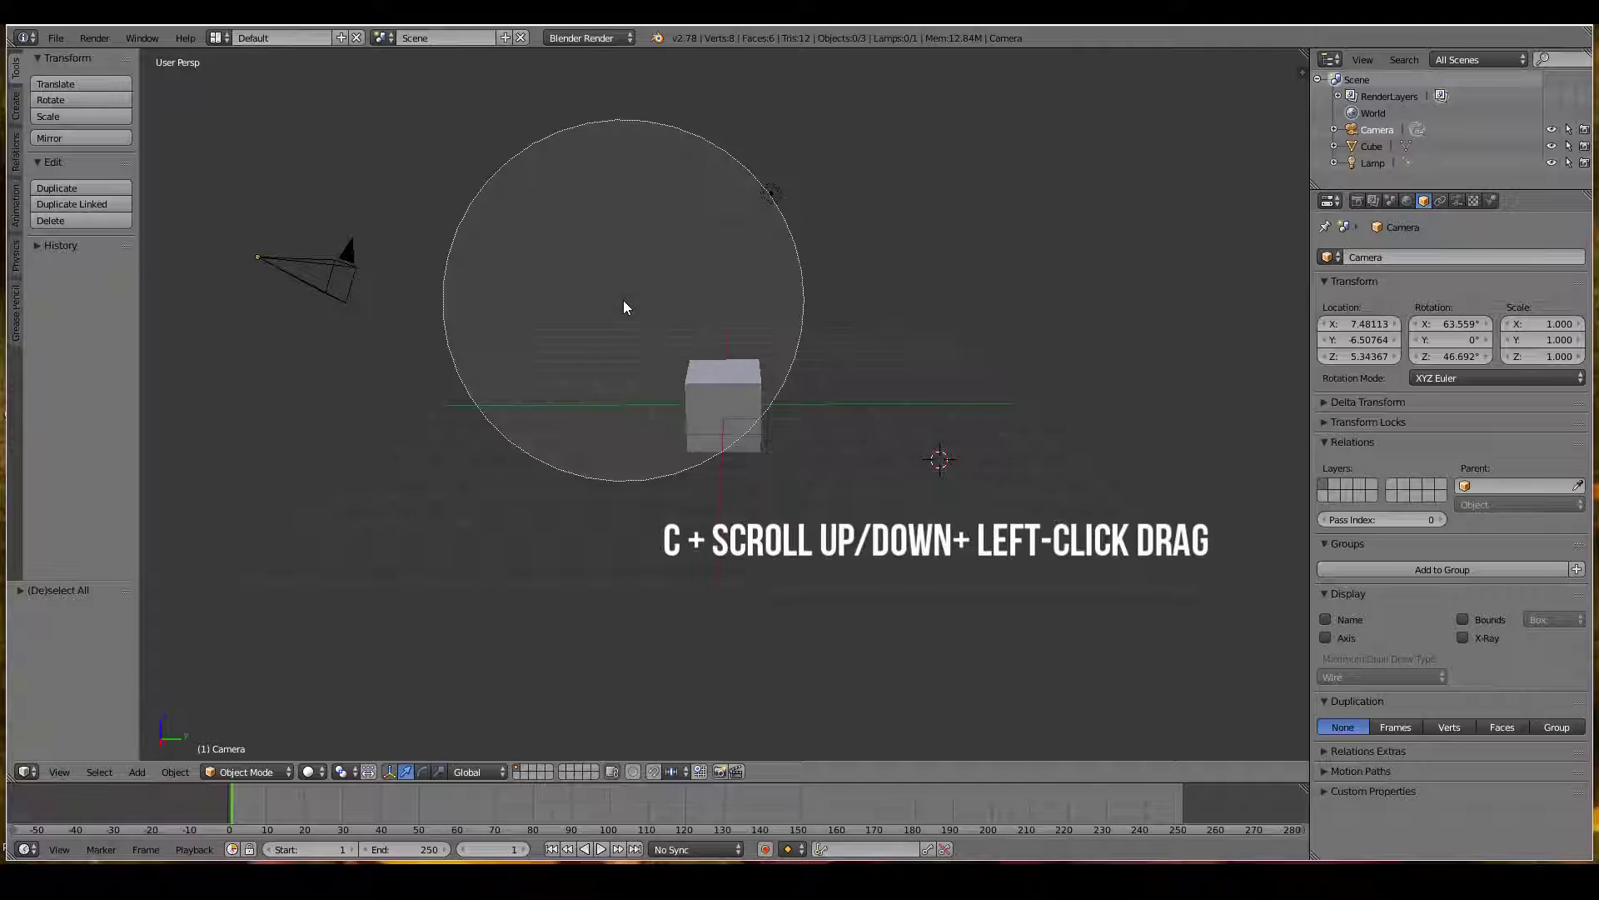
pyautogui.scroll(-2, 626, 308)
pyautogui.scroll(4, 626, 307)
pyautogui.scroll(-3, 627, 307)
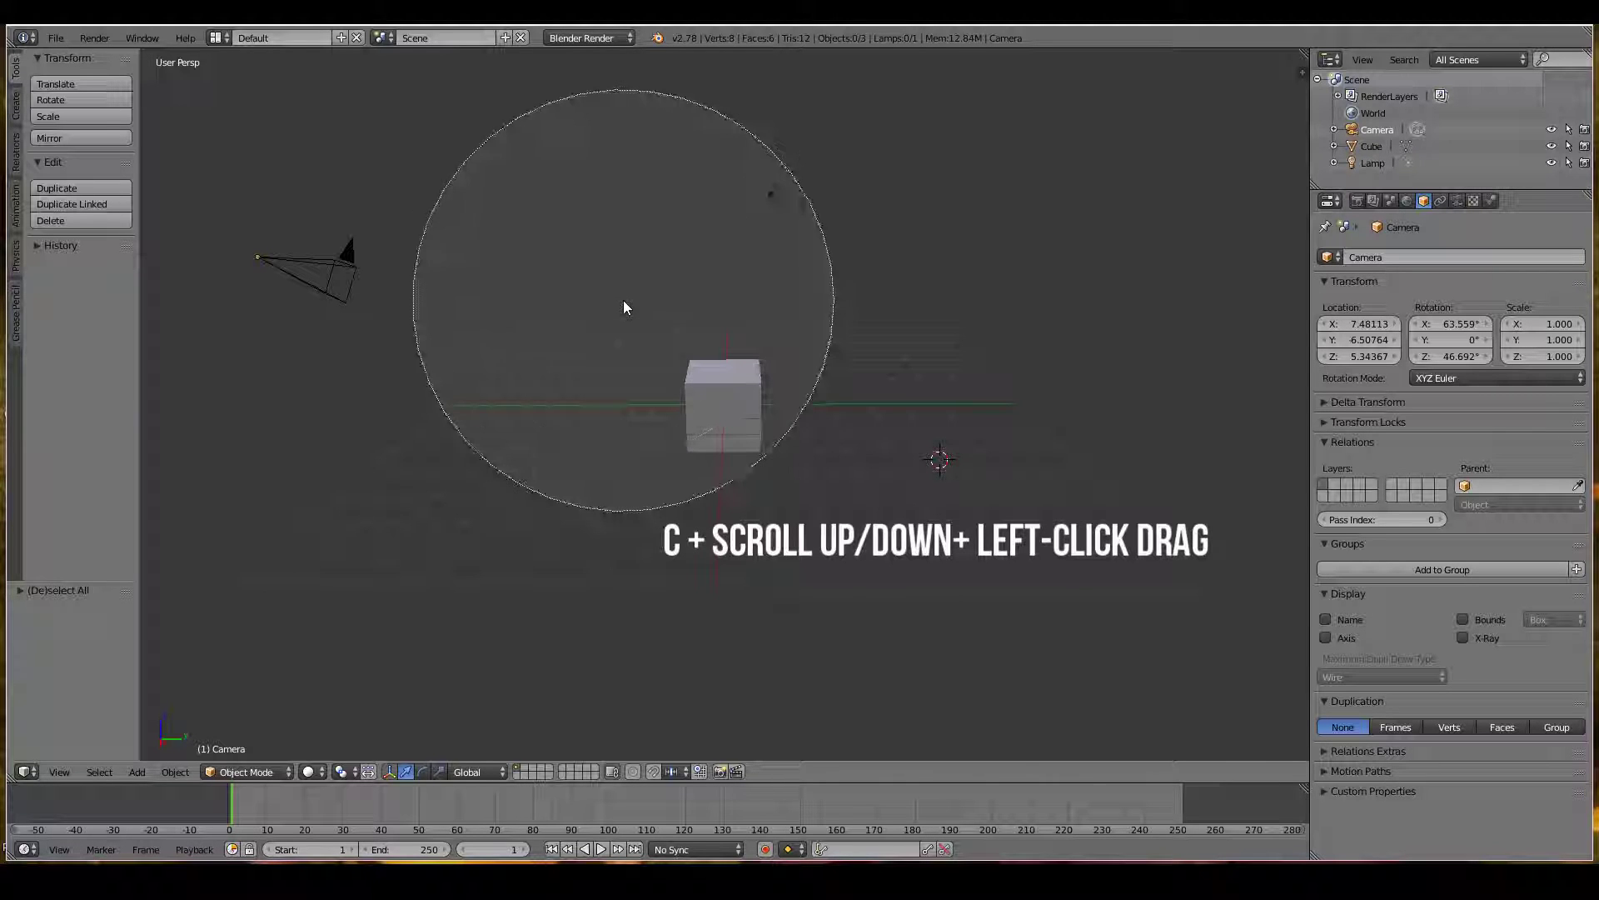
pyautogui.scroll(3, 628, 308)
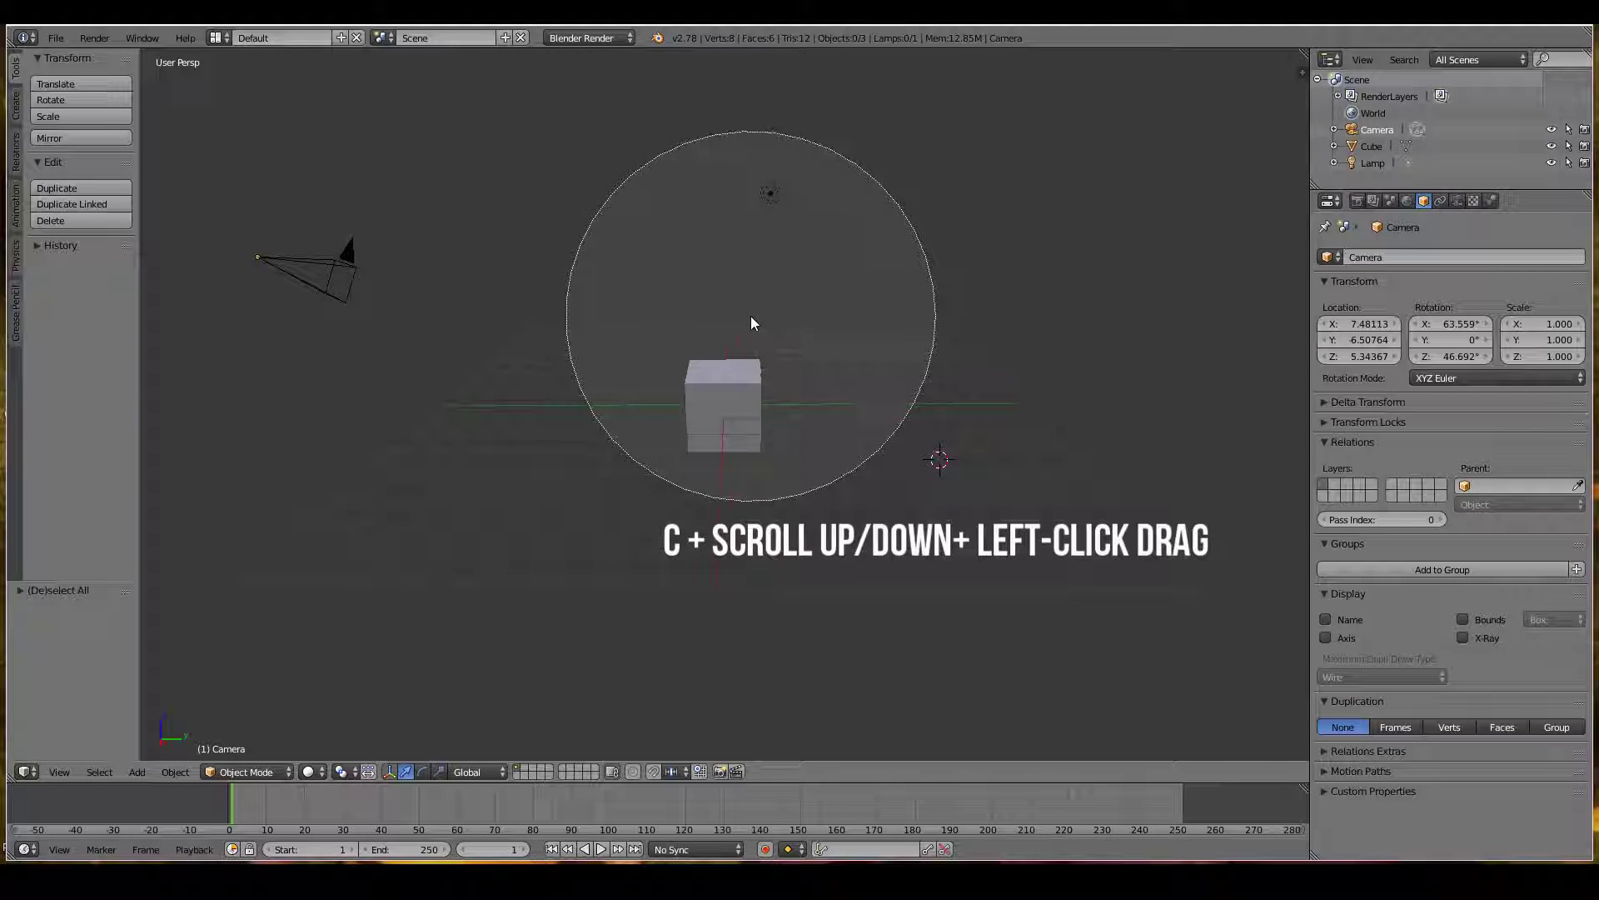
pyautogui.moveTo(752, 316)
pyautogui.mouseDown()
pyautogui.moveTo(750, 271)
pyautogui.moveTo(538, 252)
pyautogui.moveTo(346, 268)
pyautogui.moveTo(750, 357)
pyautogui.moveTo(347, 261)
pyautogui.moveTo(845, 241)
pyautogui.moveTo(425, 449)
pyautogui.moveTo(489, 225)
pyautogui.moveTo(542, 447)
pyautogui.moveTo(721, 448)
pyautogui.mouseUp()
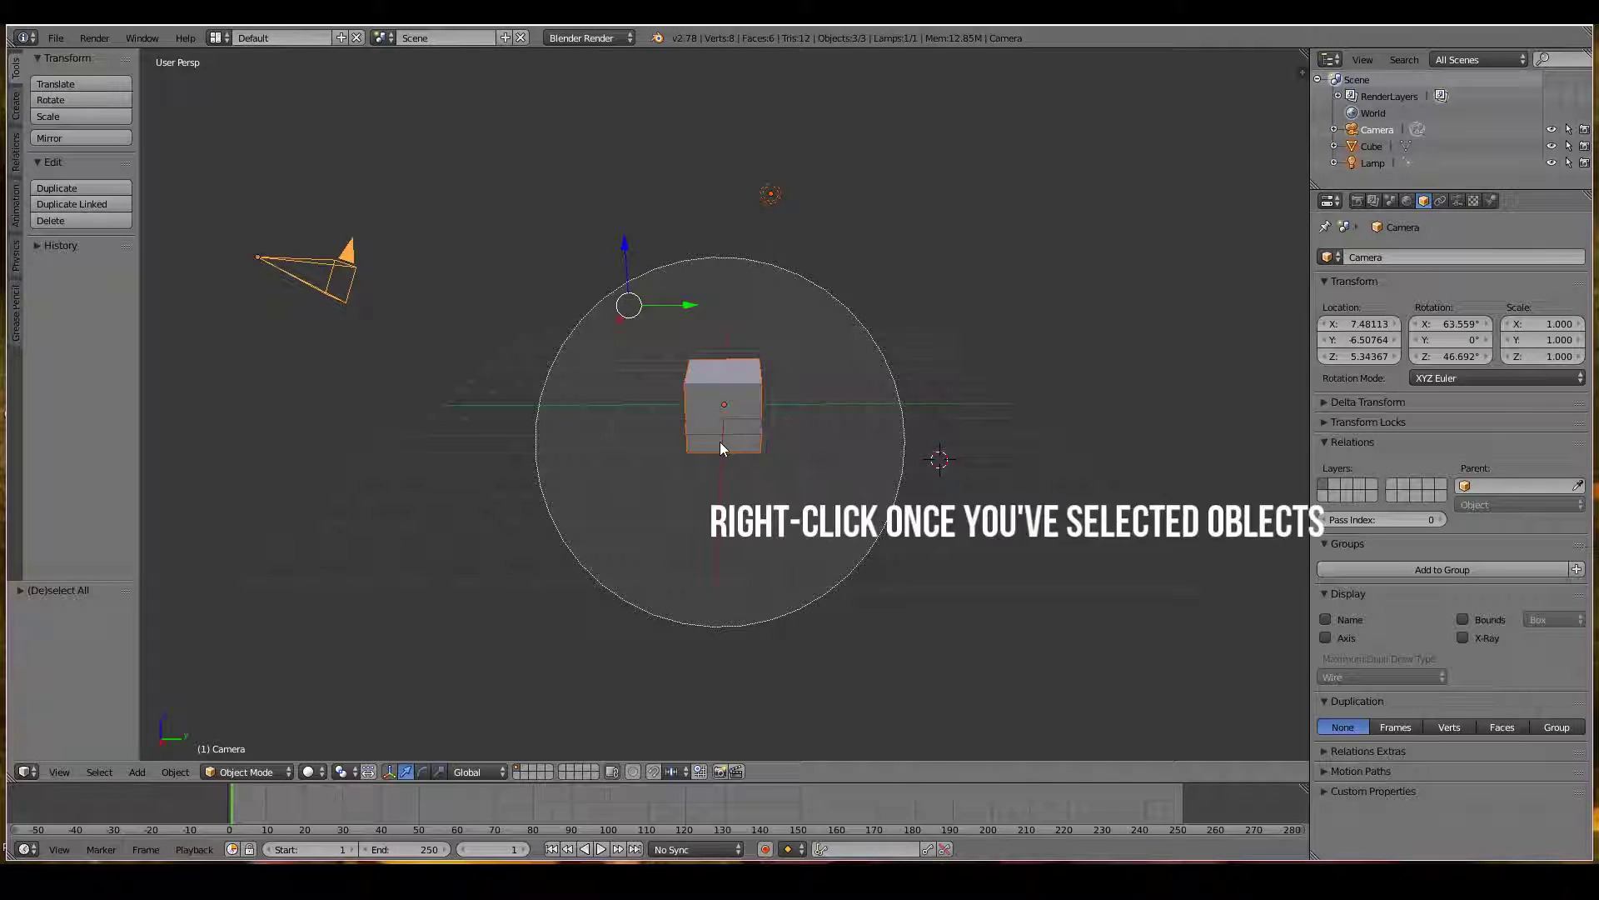
pyautogui.rightClick(721, 448)
pyautogui.press('a')
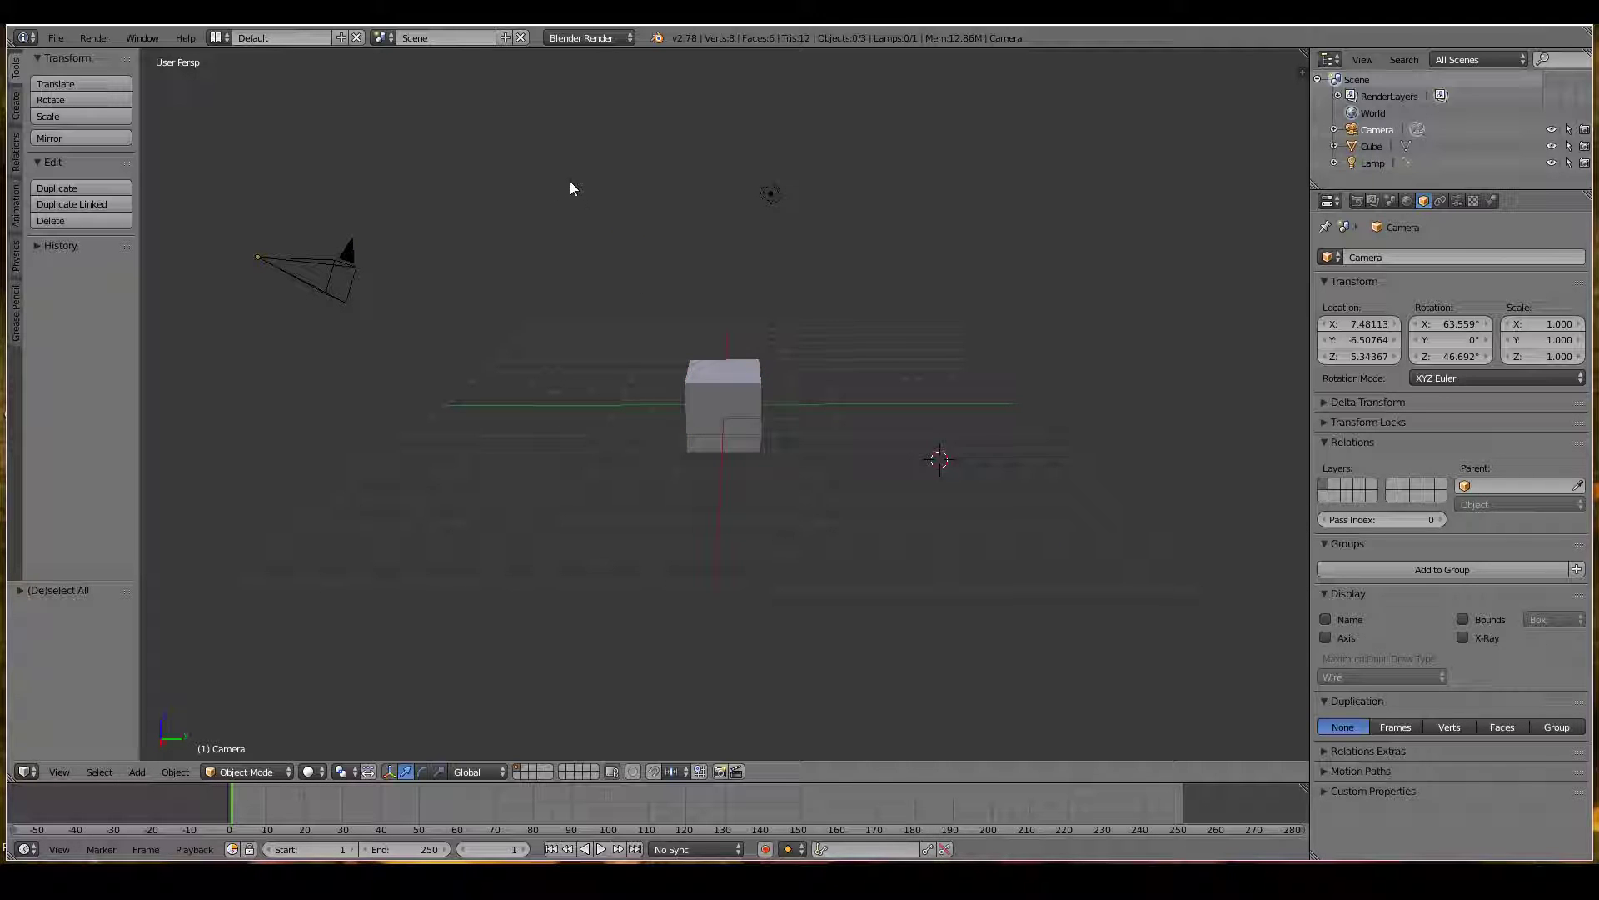
# Box-select the cube and lamp, then remove them from the selection with a second box
pyautogui.press('b')
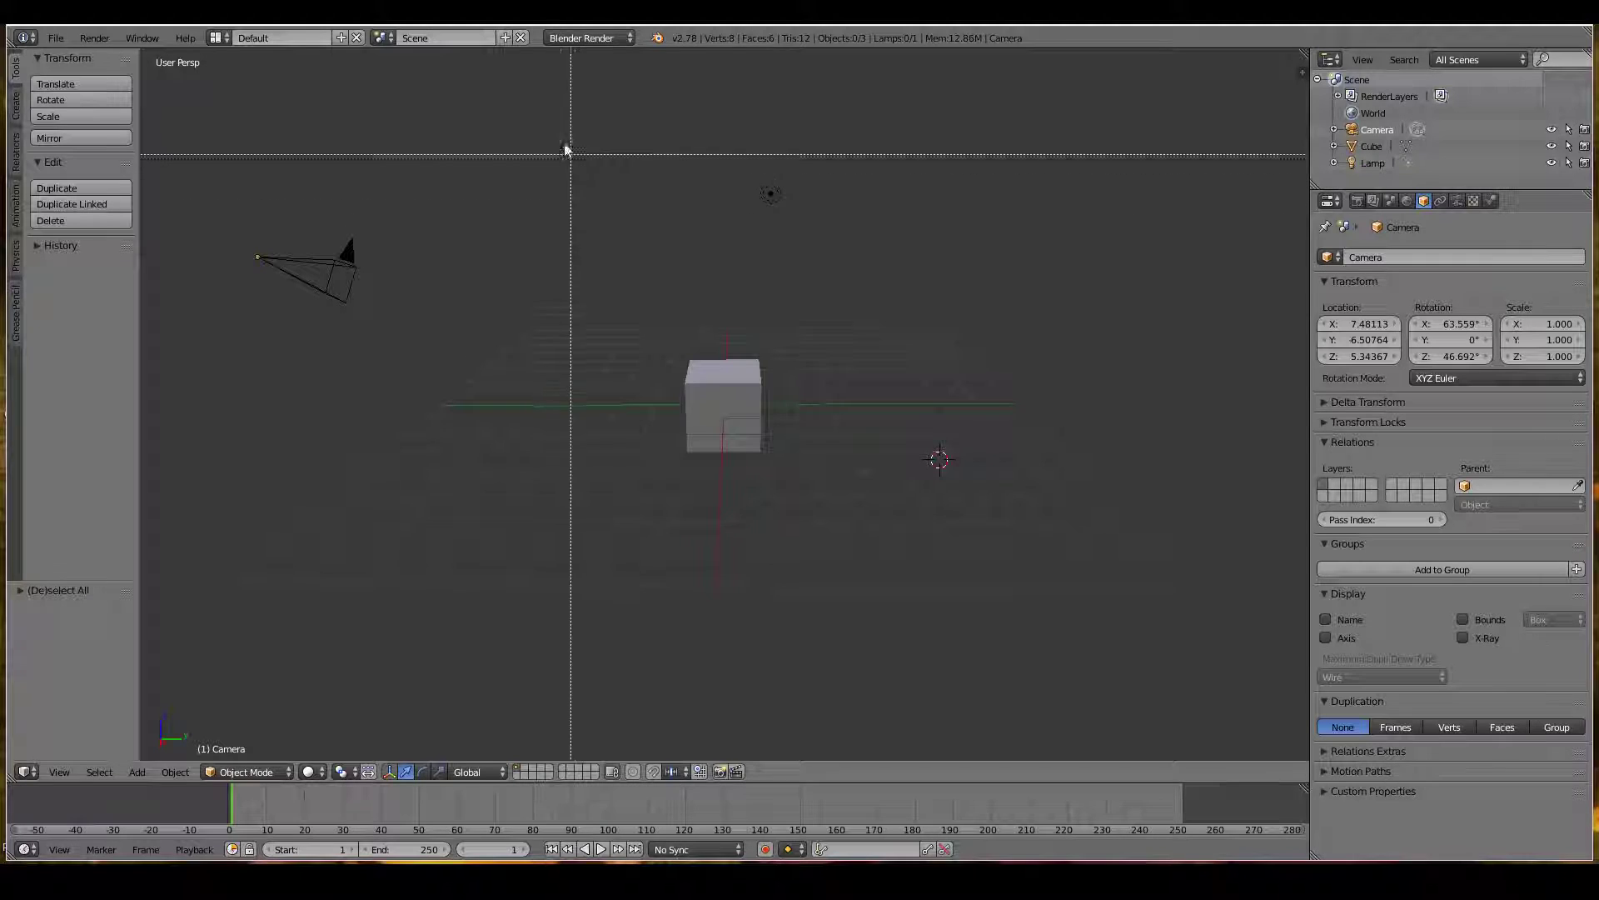
pyautogui.moveTo(572, 132); pyautogui.dragTo(930, 573)
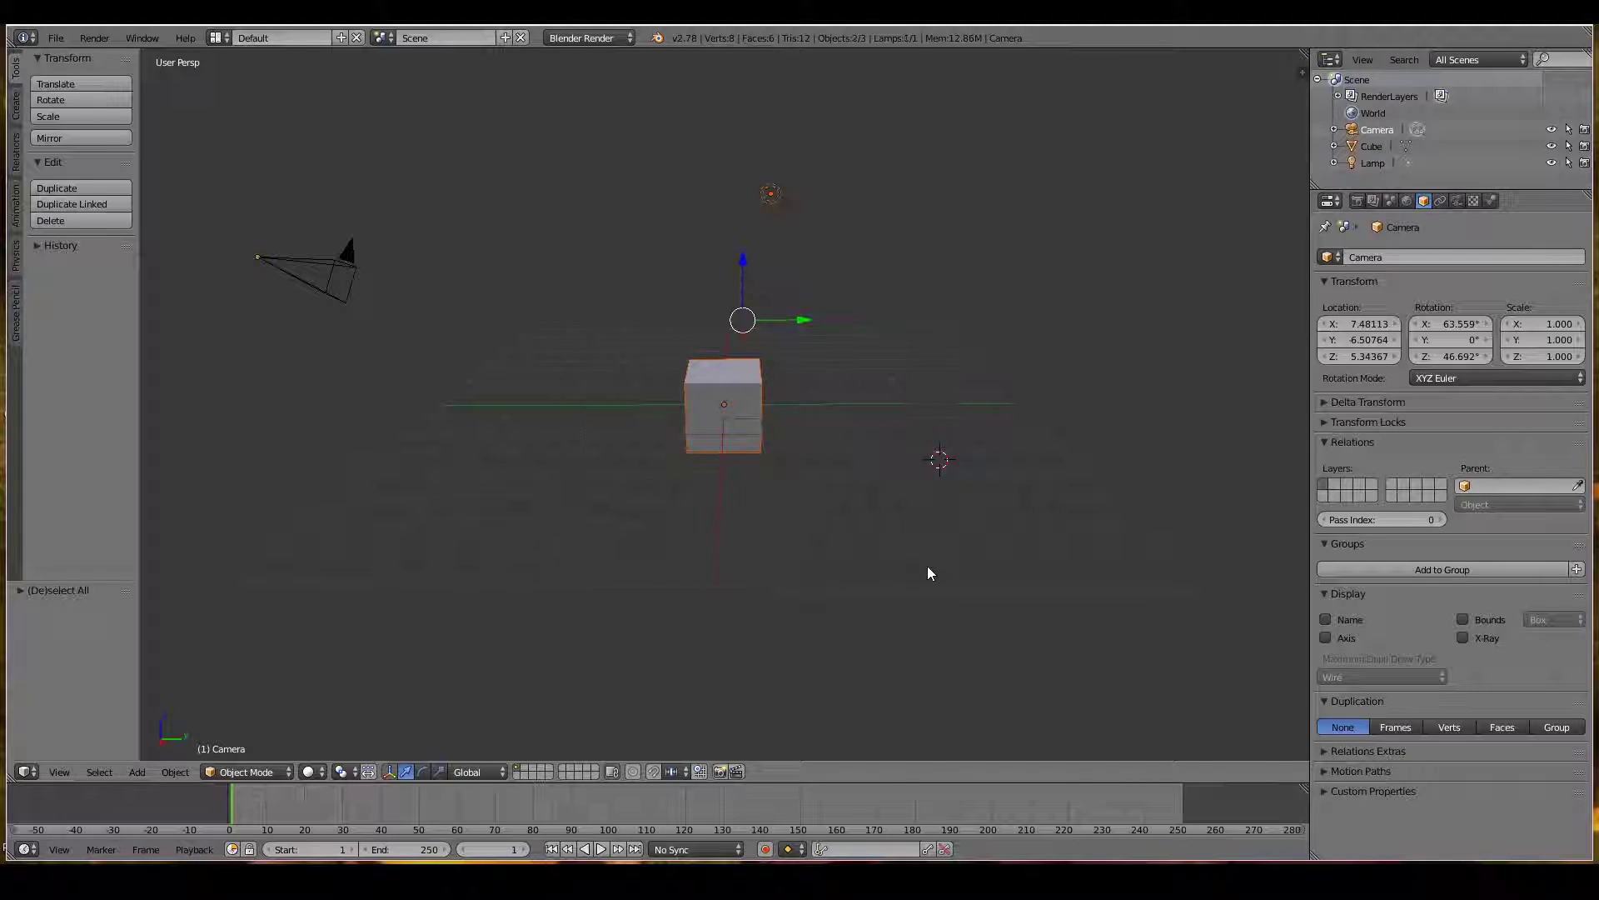
pyautogui.press('b')
pyautogui.press('Escape')
pyautogui.press('b')
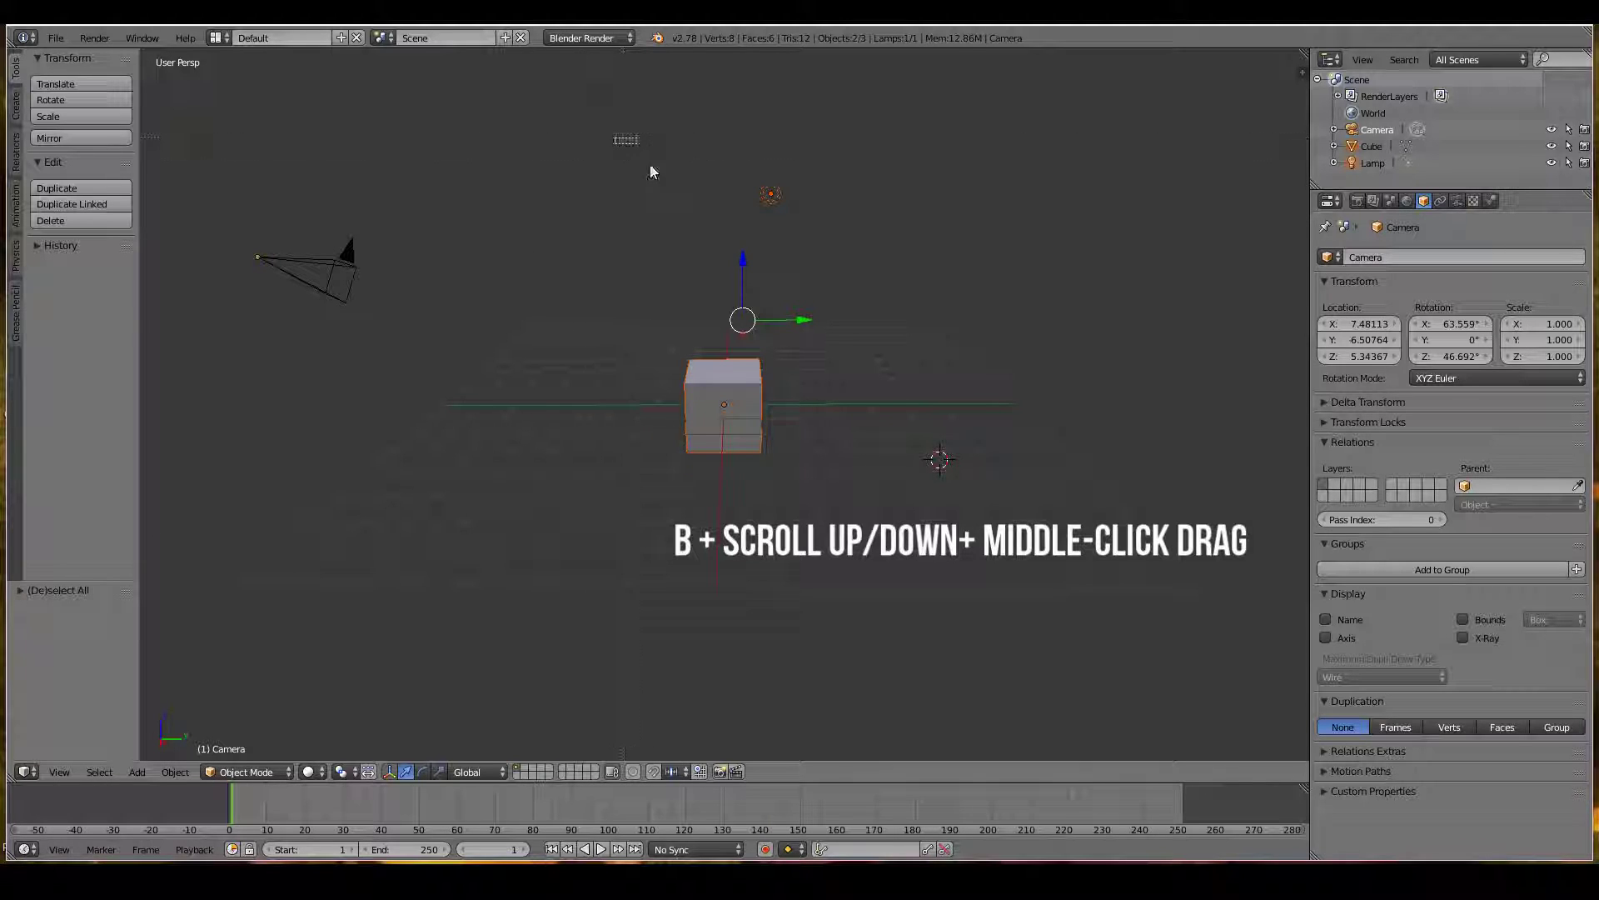
pyautogui.moveTo(617, 138); pyautogui.dragTo(903, 515, button='middle')
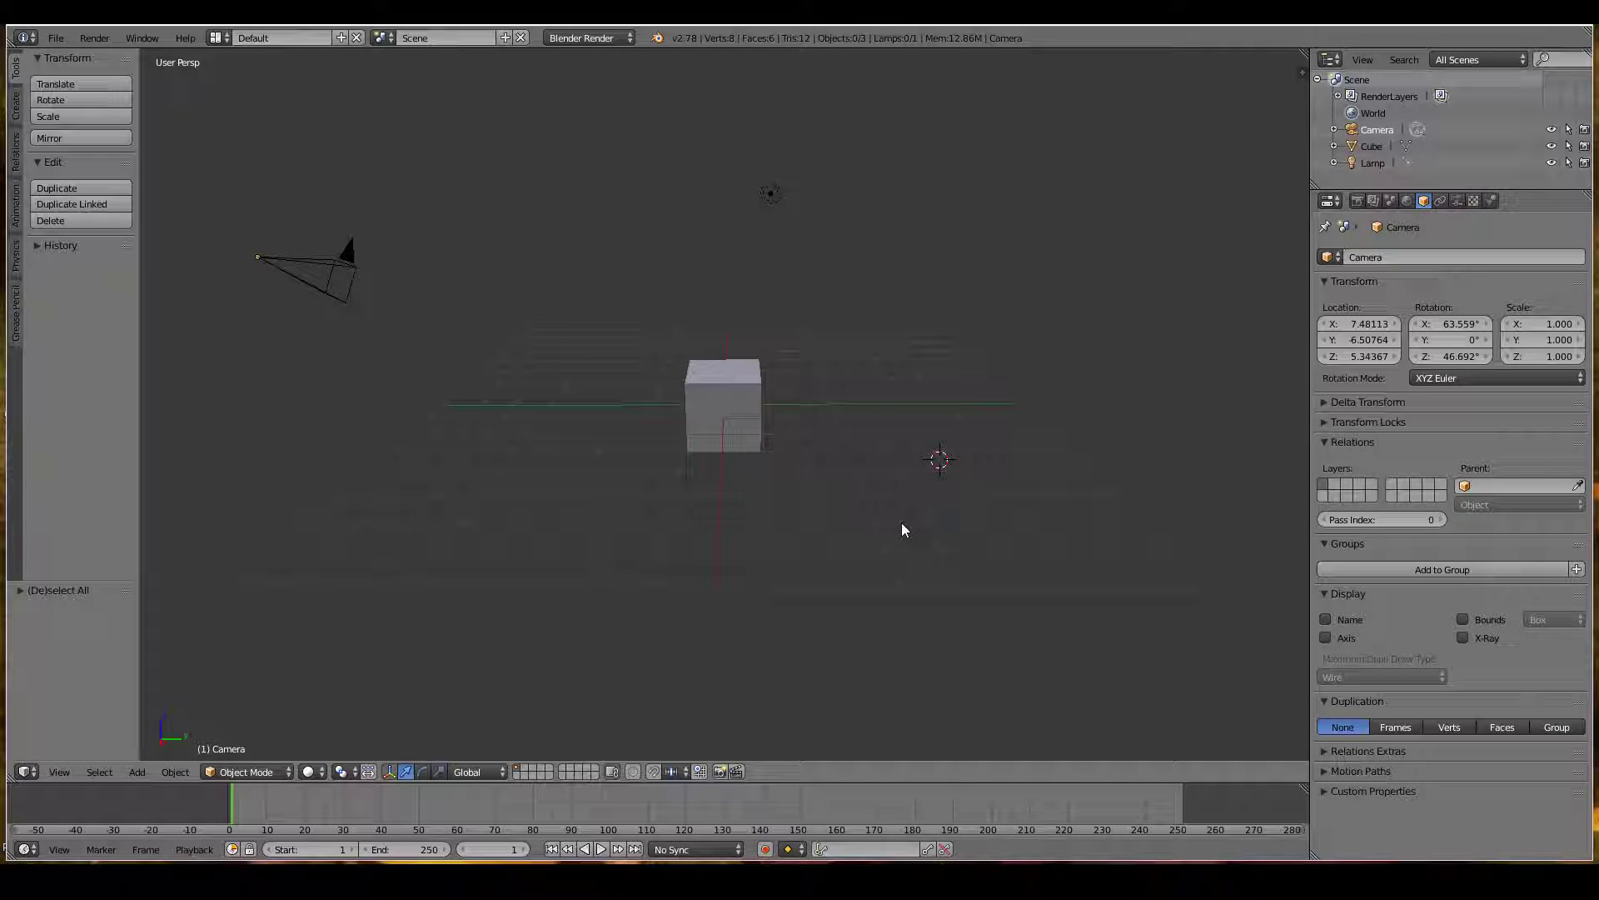
# Circle-select the cube, lamp and camera, then brush-deselect the cube, lamp and camera
pyautogui.press('c')
pyautogui.moveTo(740, 412)
pyautogui.mouseDown()
pyautogui.moveTo(678, 345)
pyautogui.moveTo(722, 360)
pyautogui.moveTo(650, 242)
pyautogui.moveTo(375, 307)
pyautogui.moveTo(732, 242)
pyautogui.moveTo(466, 359)
pyautogui.mouseUp()
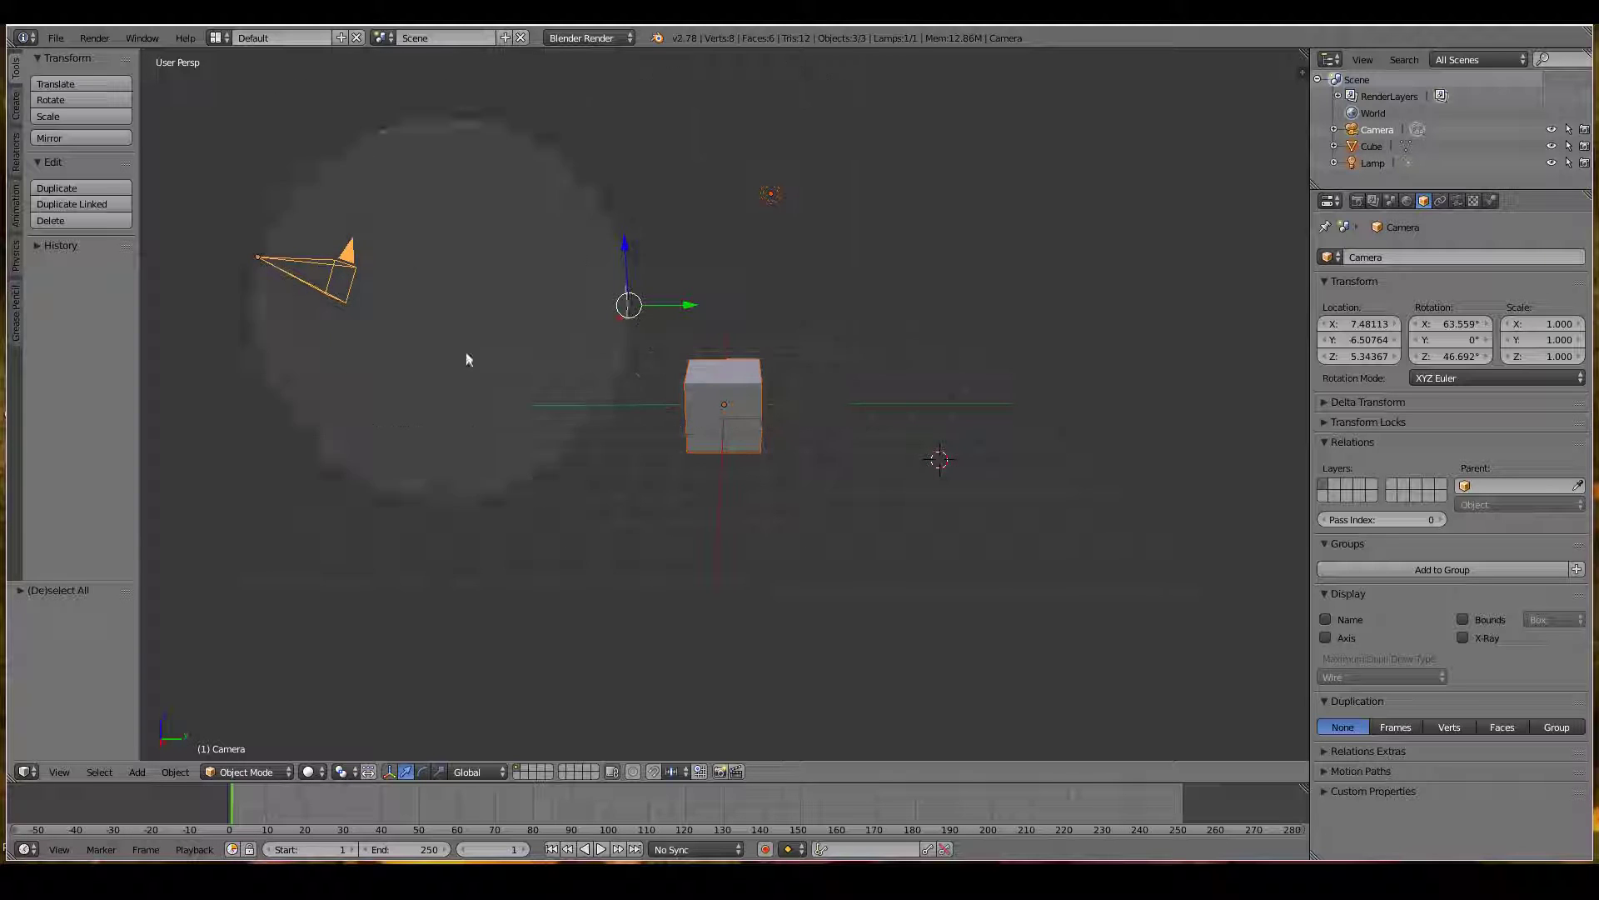
pyautogui.rightClick(916, 370)
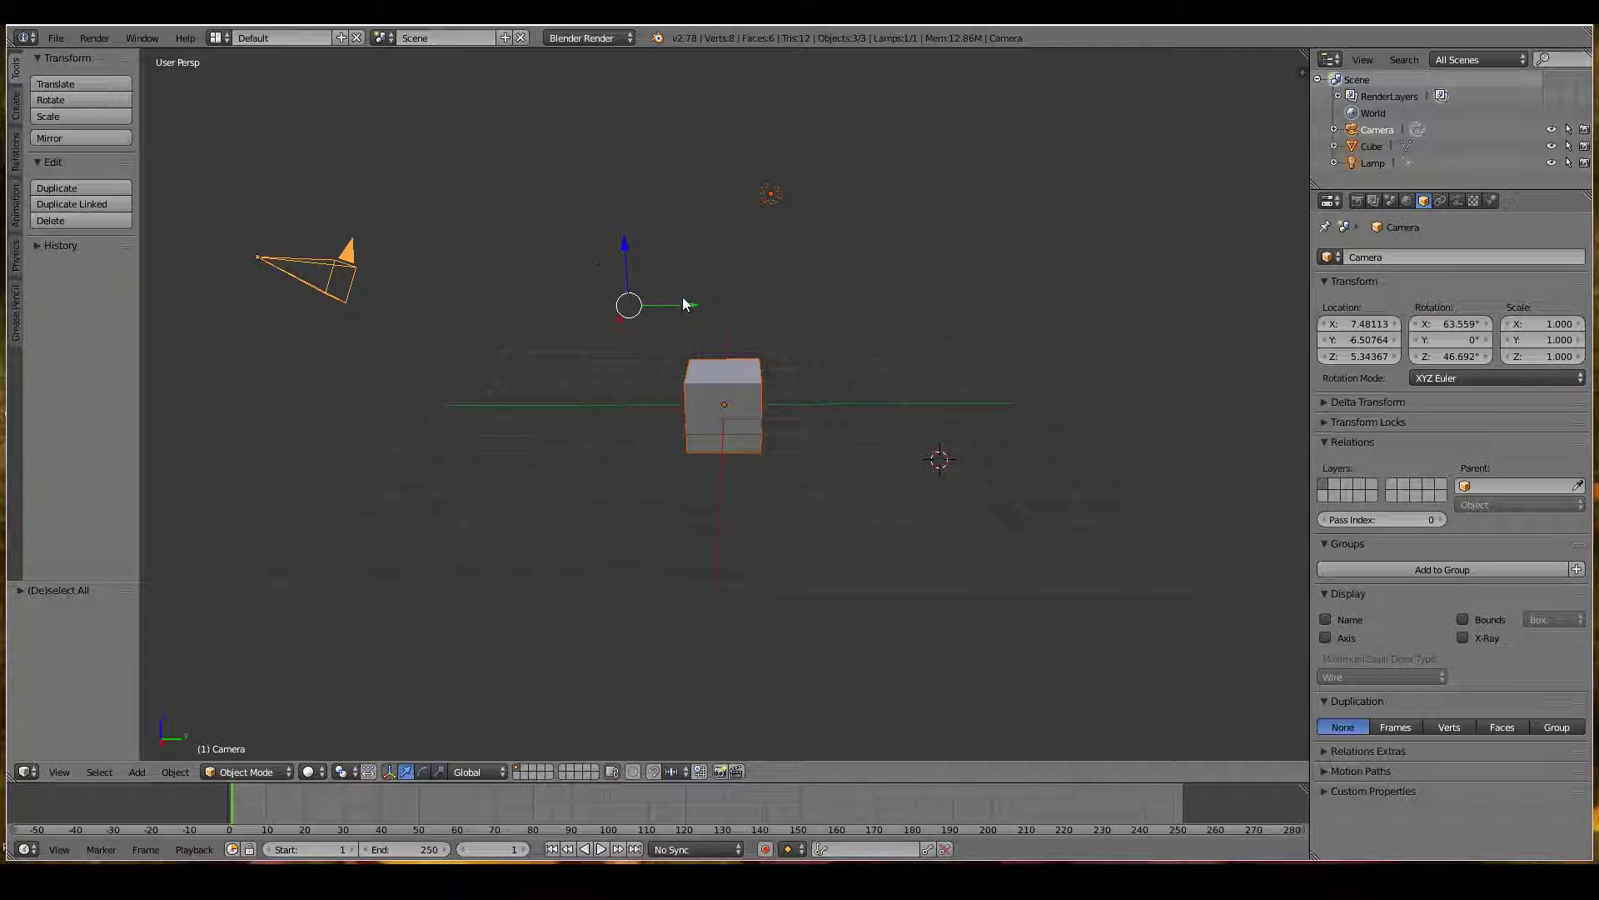
pyautogui.press('c')
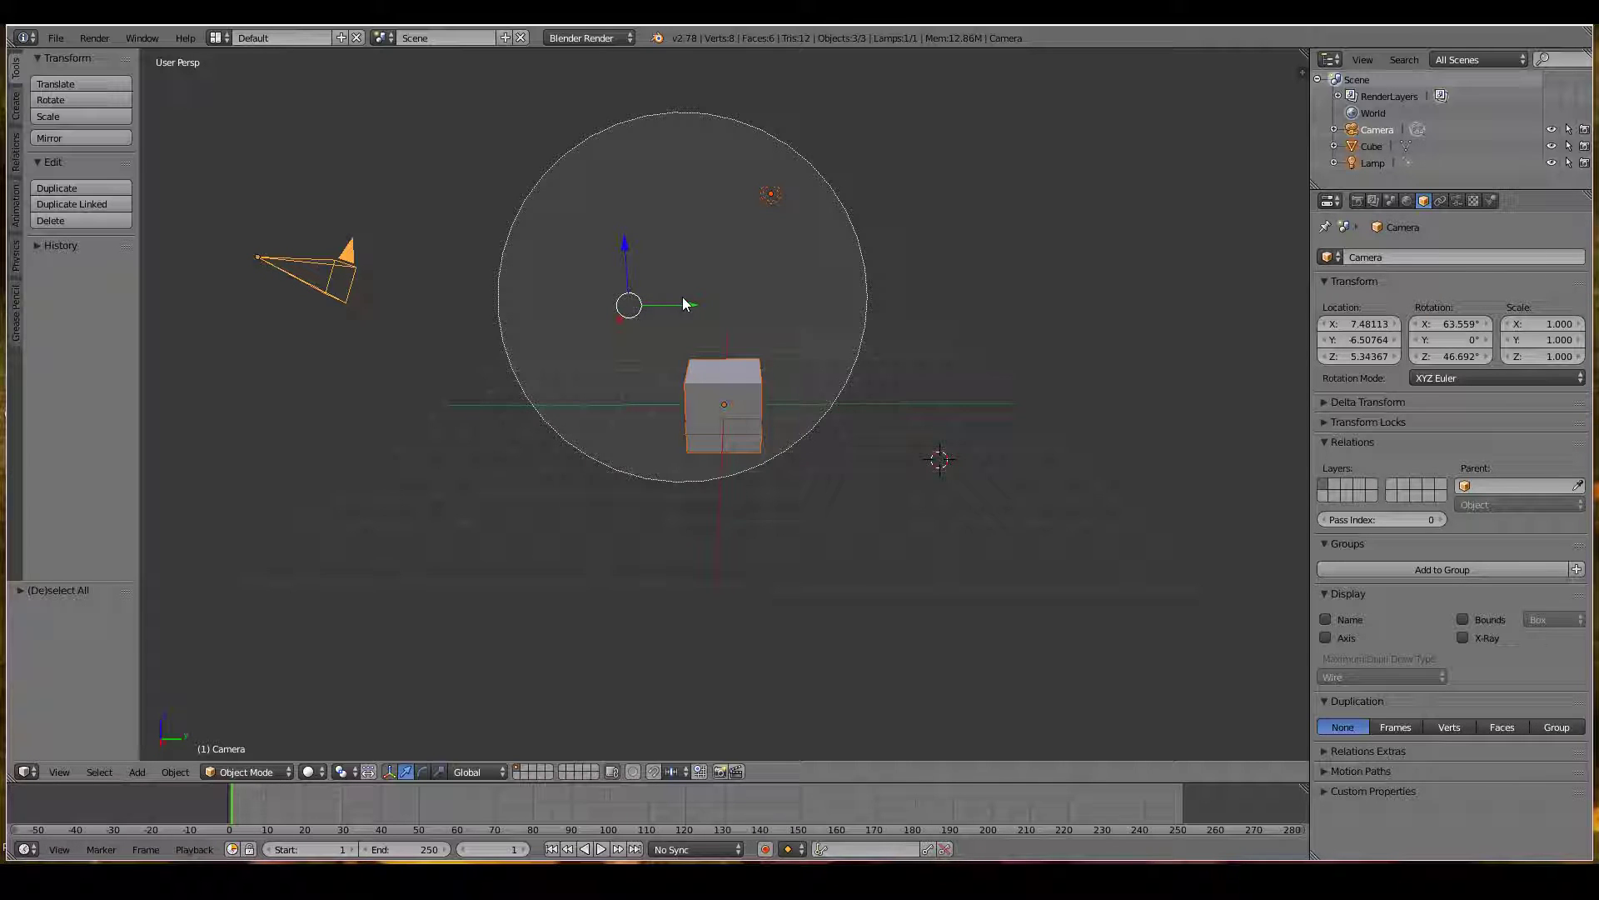
pyautogui.moveTo(755, 397); pyautogui.dragTo(788, 351, button='middle')
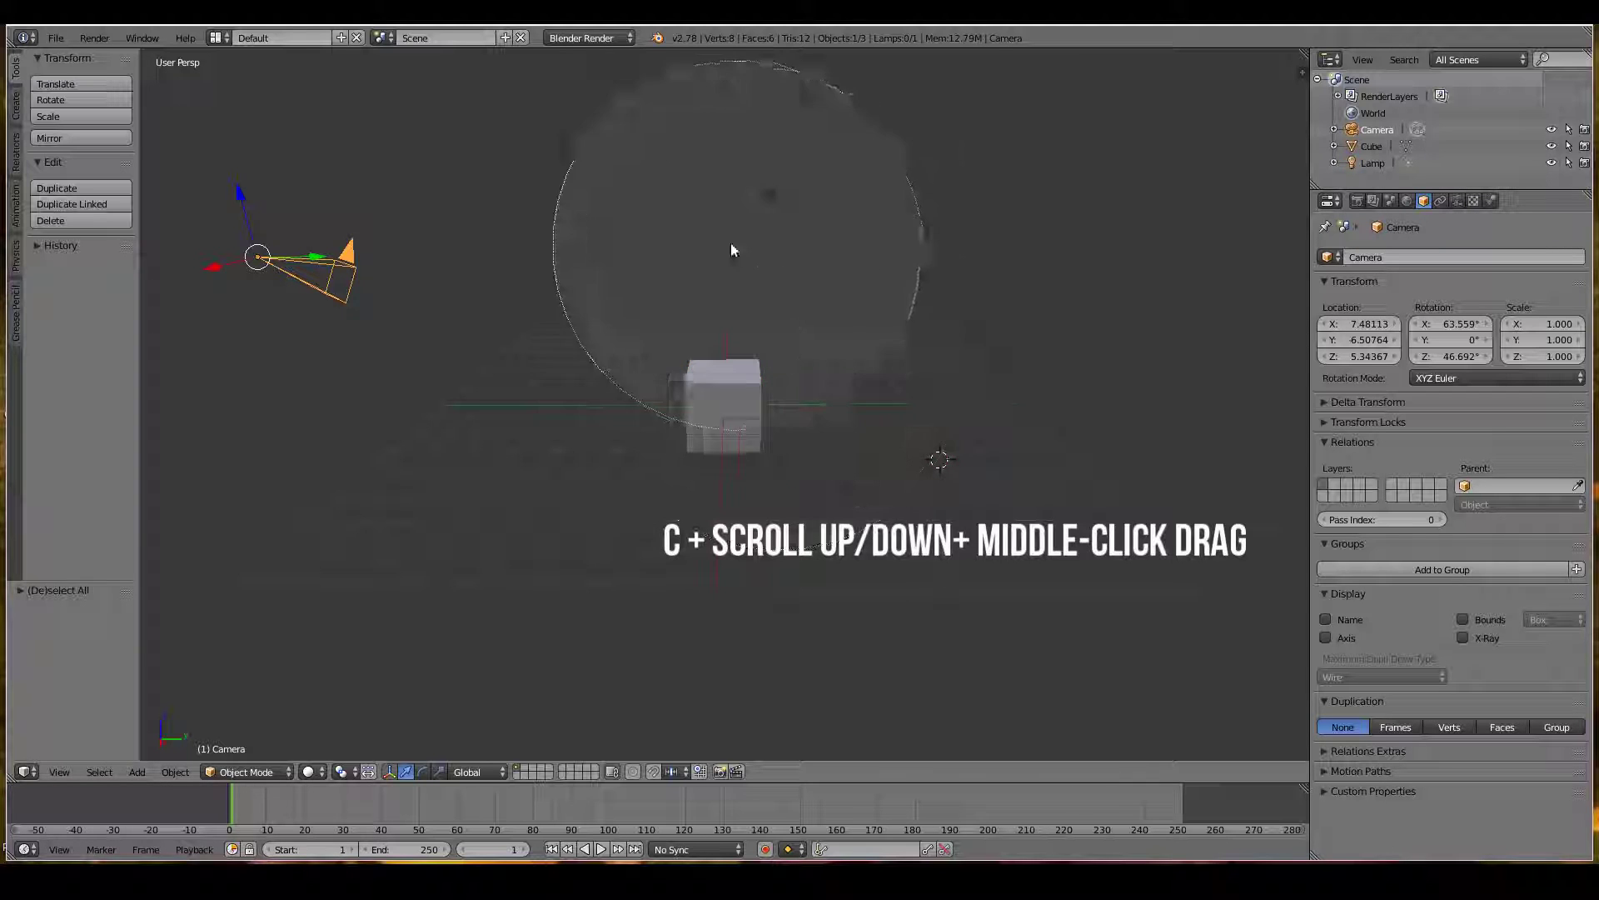
pyautogui.moveTo(505, 243); pyautogui.dragTo(287, 267, button='middle')
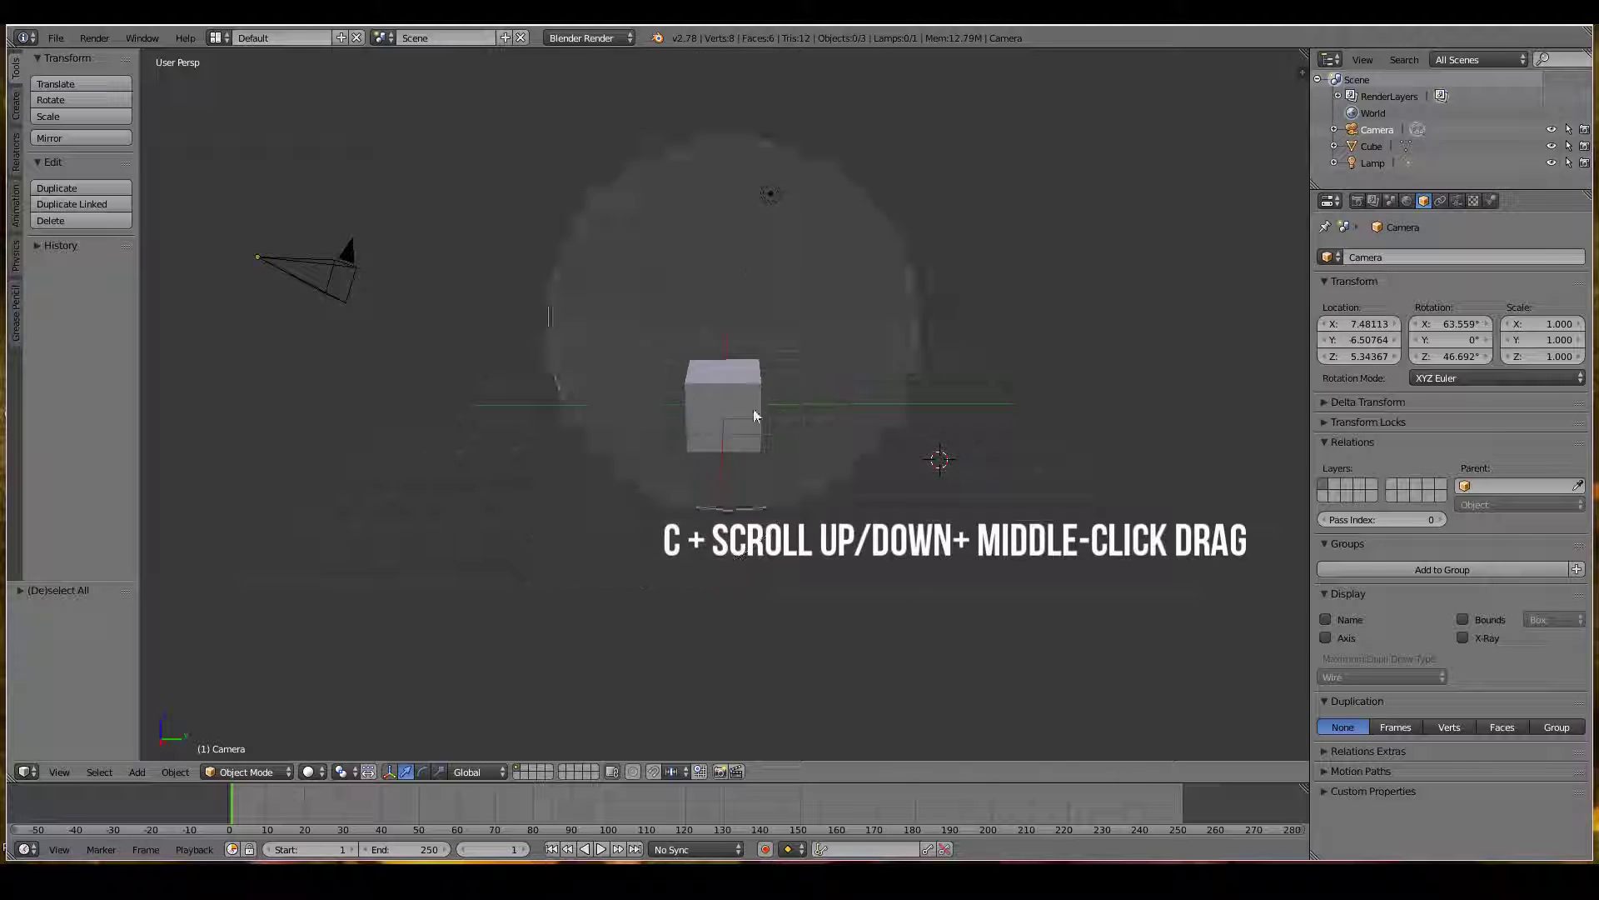
pyautogui.rightClick(1009, 370)
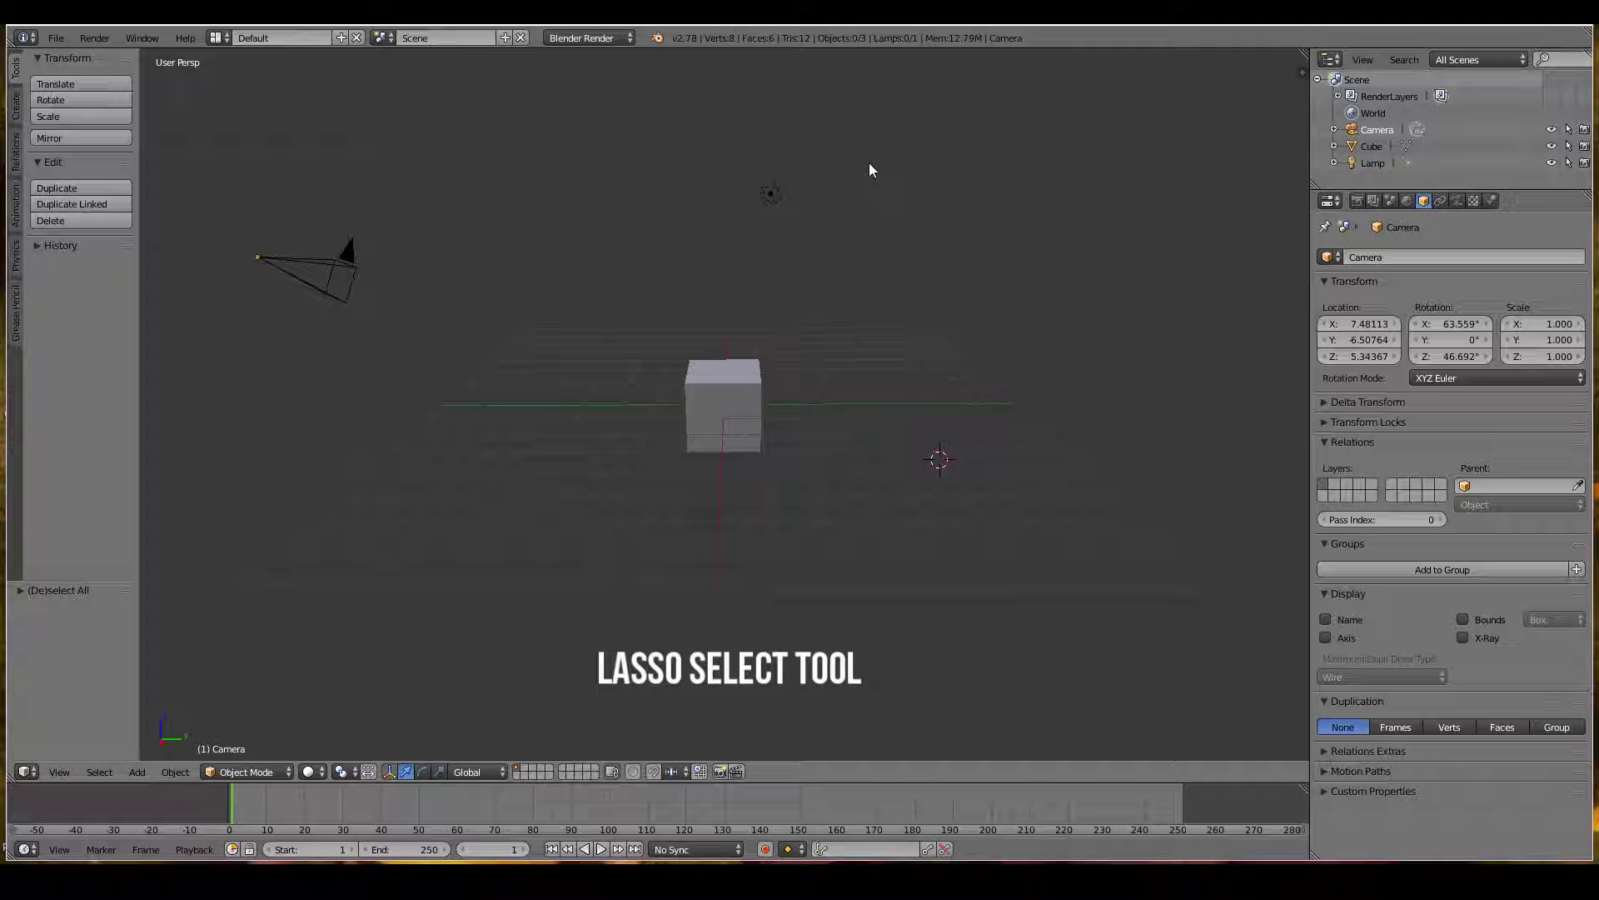
pyautogui.moveTo(838, 152)
pyautogui.keyDown('ctrl'); pyautogui.mouseDown()
pyautogui.moveTo(887, 254)
pyautogui.moveTo(841, 477)
pyautogui.moveTo(791, 512)
pyautogui.moveTo(728, 524)
pyautogui.moveTo(563, 429)
pyautogui.moveTo(569, 361)
pyautogui.moveTo(735, 319)
pyautogui.moveTo(741, 264)
pyautogui.moveTo(709, 224)
pyautogui.moveTo(717, 155)
pyautogui.moveTo(857, 150)
pyautogui.mouseUp(); pyautogui.keyUp('ctrl')
pyautogui.moveTo(857, 150)
pyautogui.mouseDown(button='middle')
pyautogui.moveTo(757, 370)
pyautogui.moveTo(801, 380)
pyautogui.moveTo(625, 375)
pyautogui.moveTo(686, 357)
pyautogui.moveTo(780, 408)
pyautogui.moveTo(692, 368)
pyautogui.mouseUp(button='middle')
pyautogui.press('a')
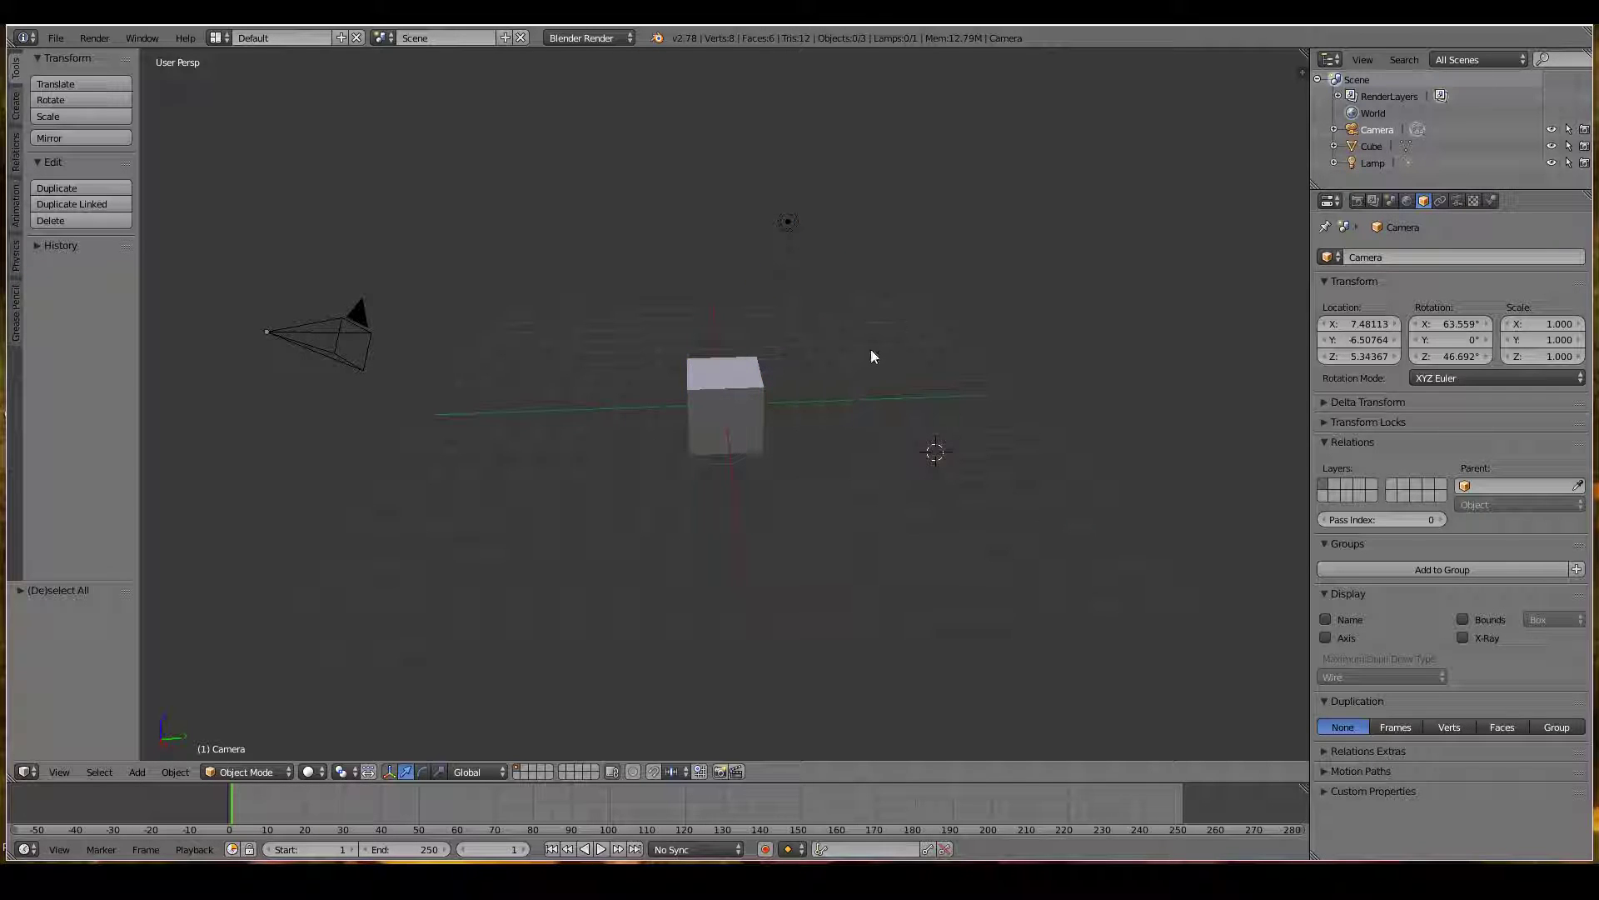
pyautogui.moveTo(871, 357); pyautogui.dragTo(919, 442, button='middle')
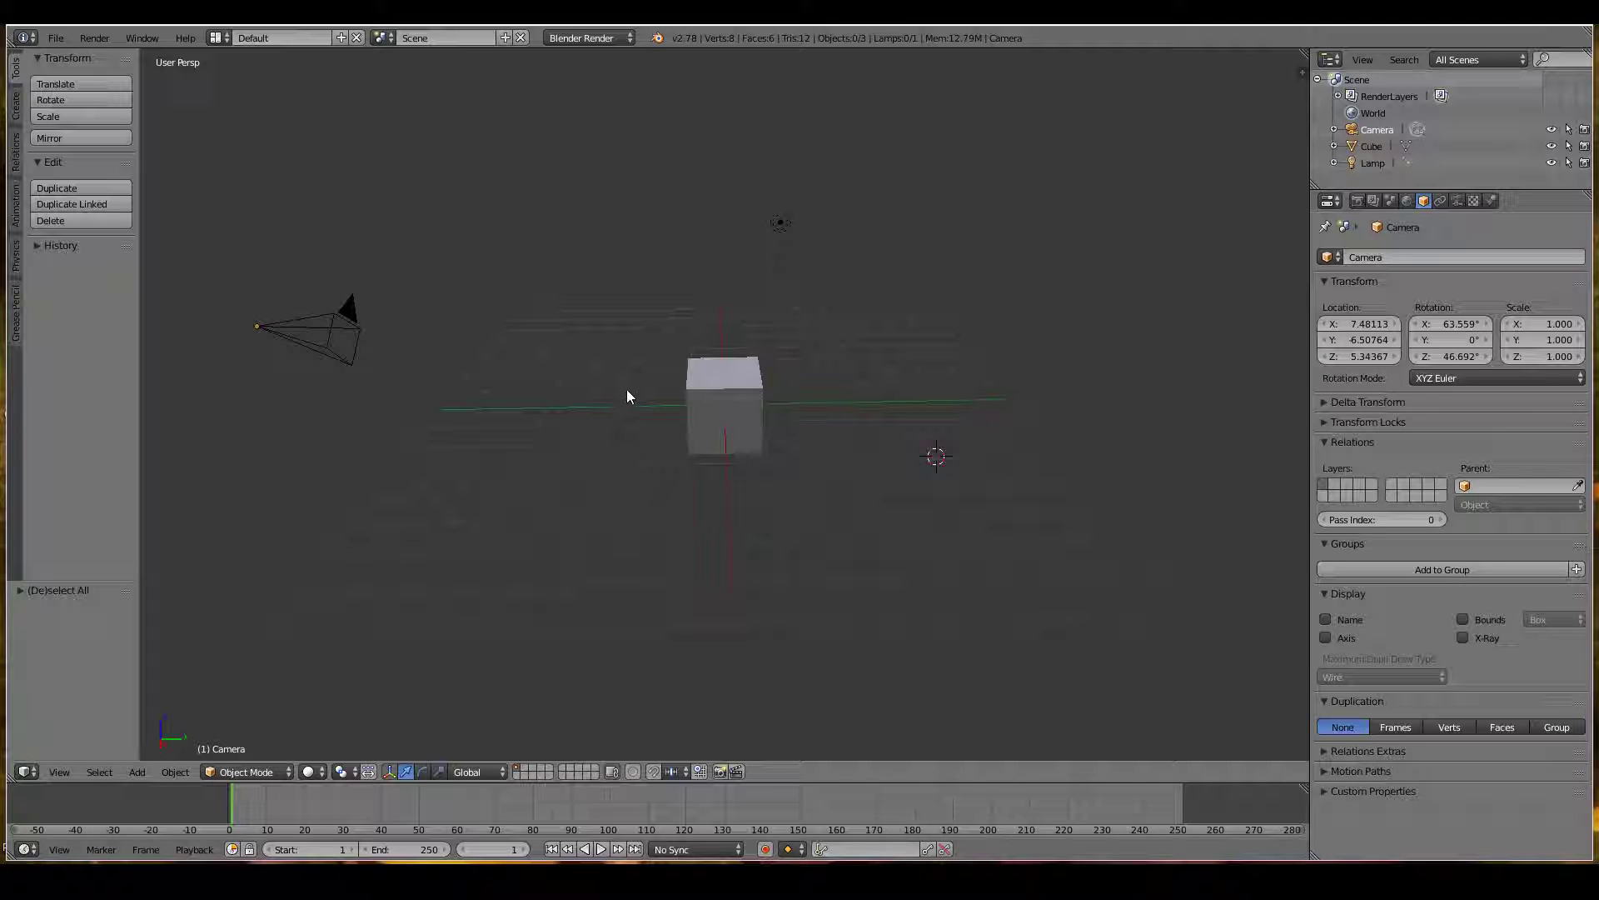
pyautogui.scroll(-3, 626, 396)
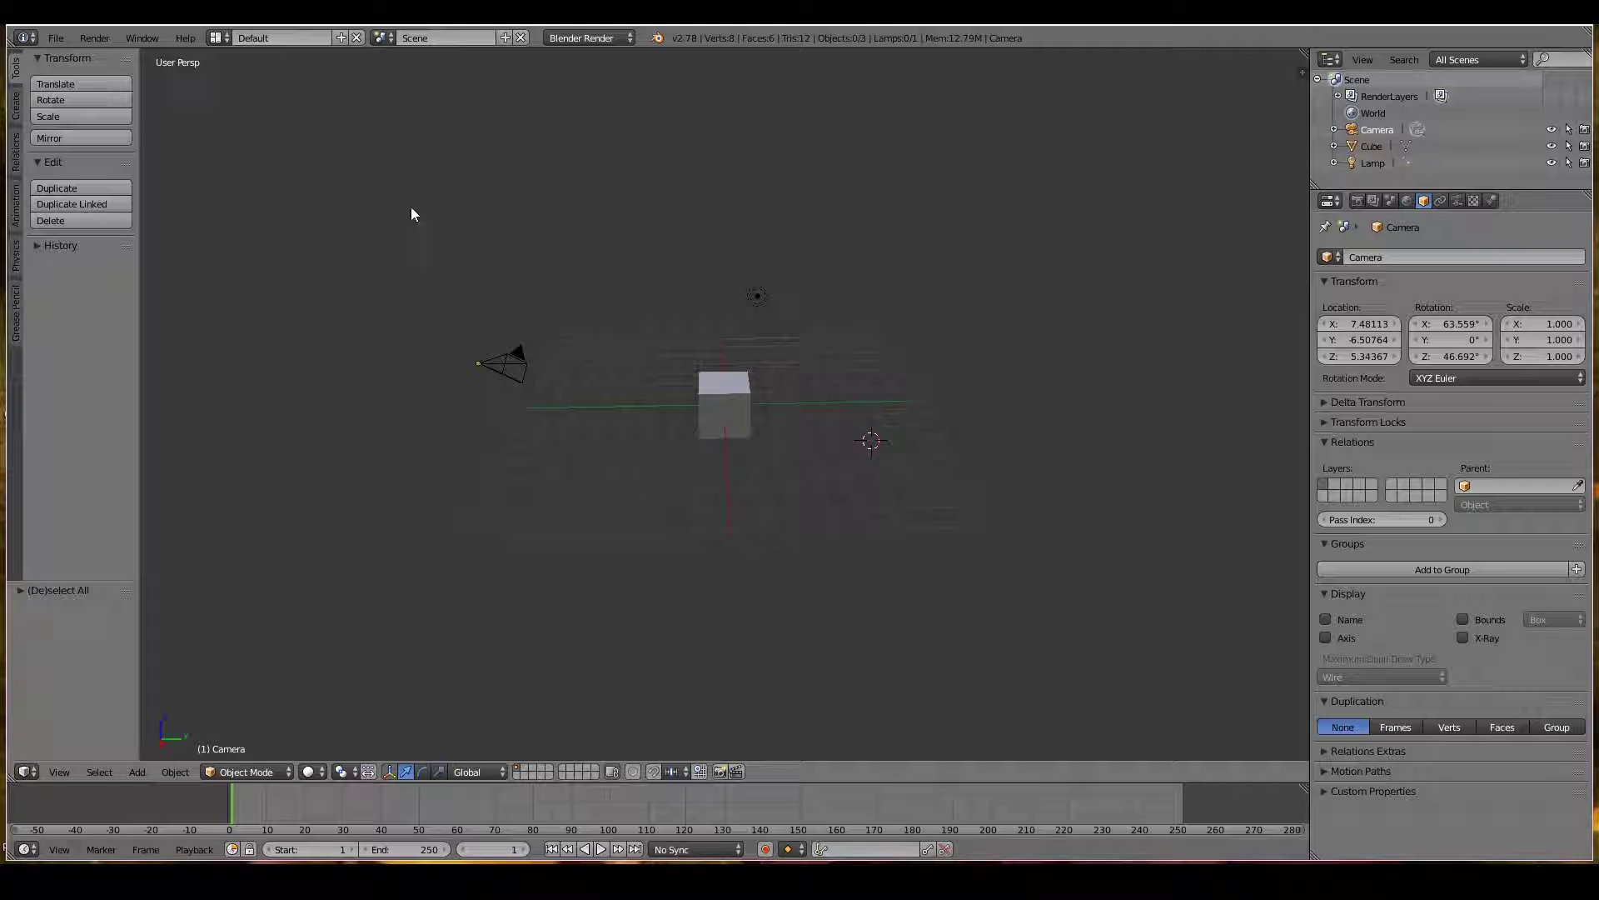
pyautogui.scroll(1, 1006, 517)
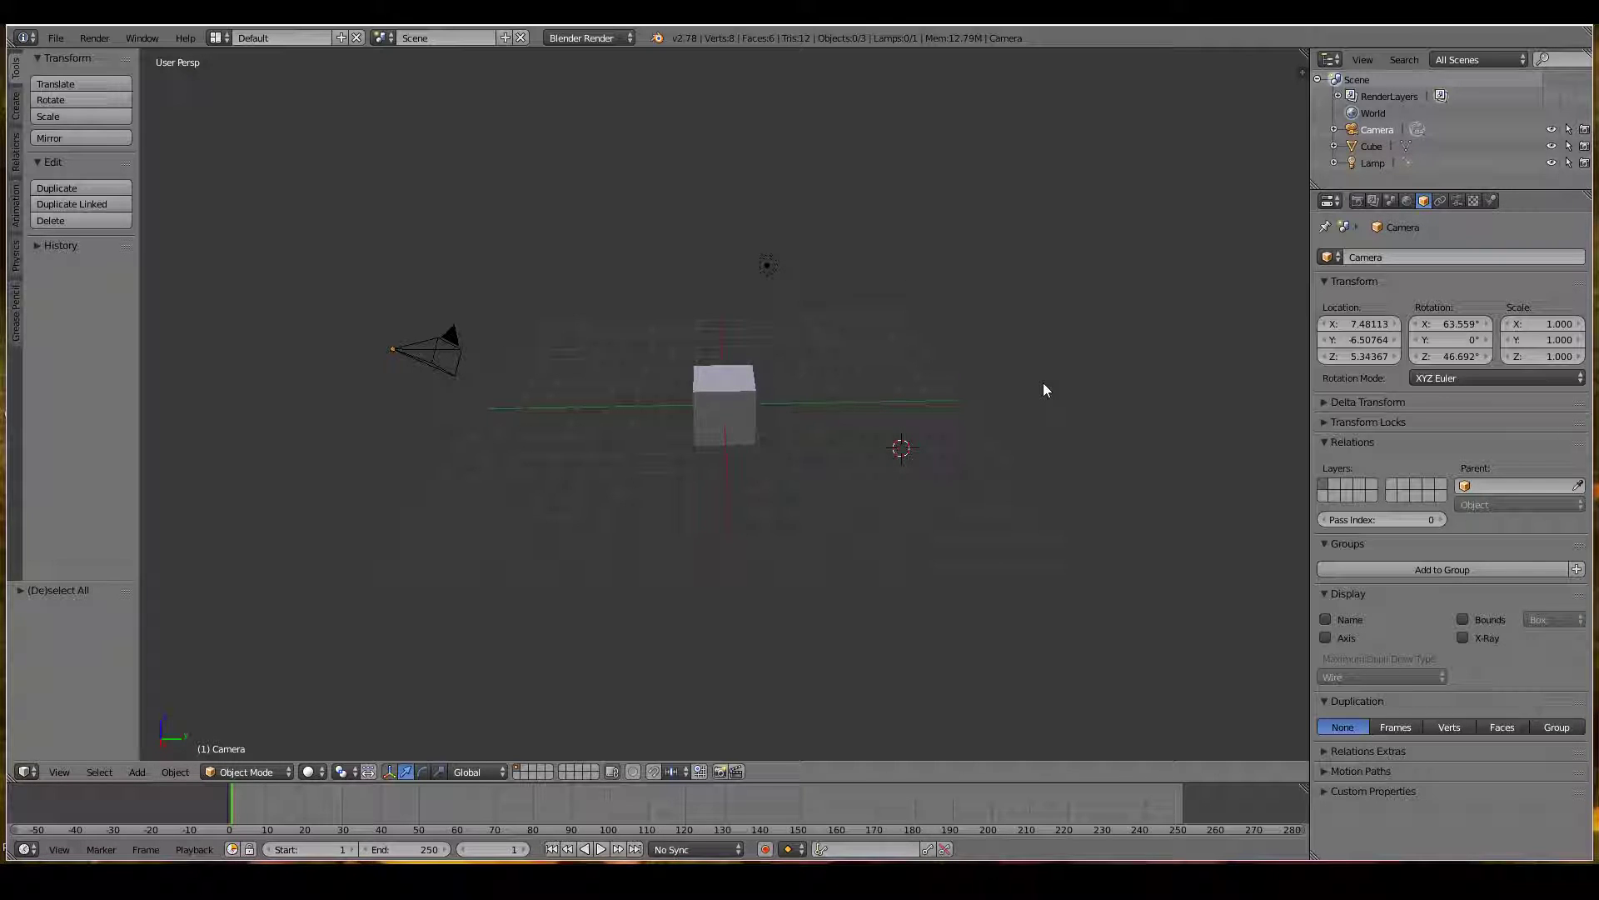
# Toggle Select All four times with A, ending with camera, cube and lamp selected
pyautogui.press('a')
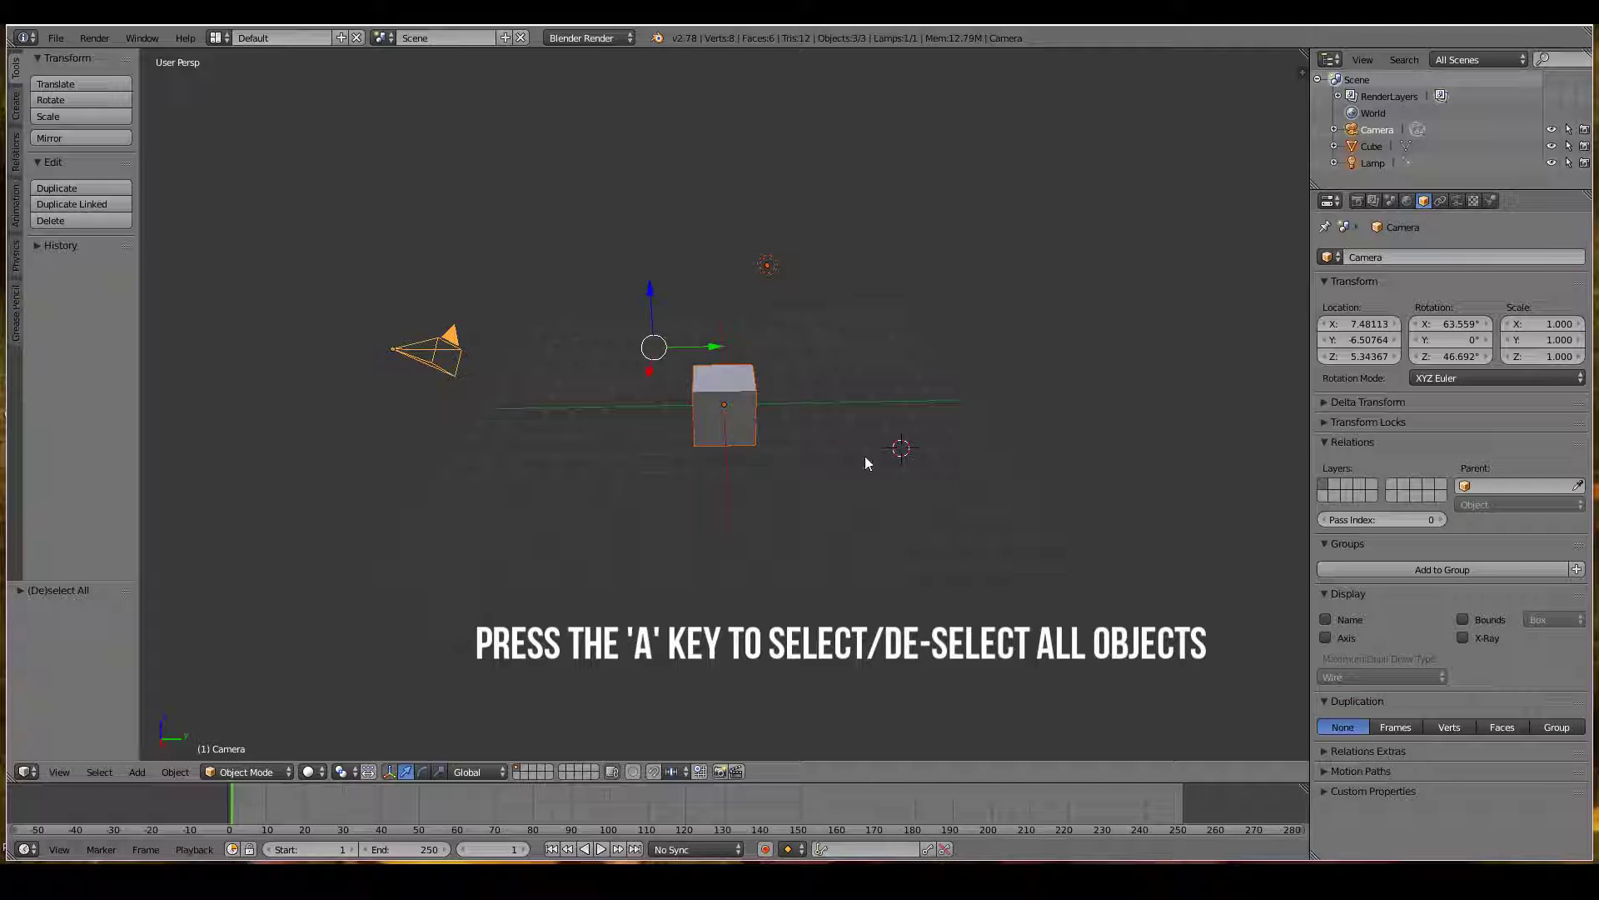
pyautogui.press('a')
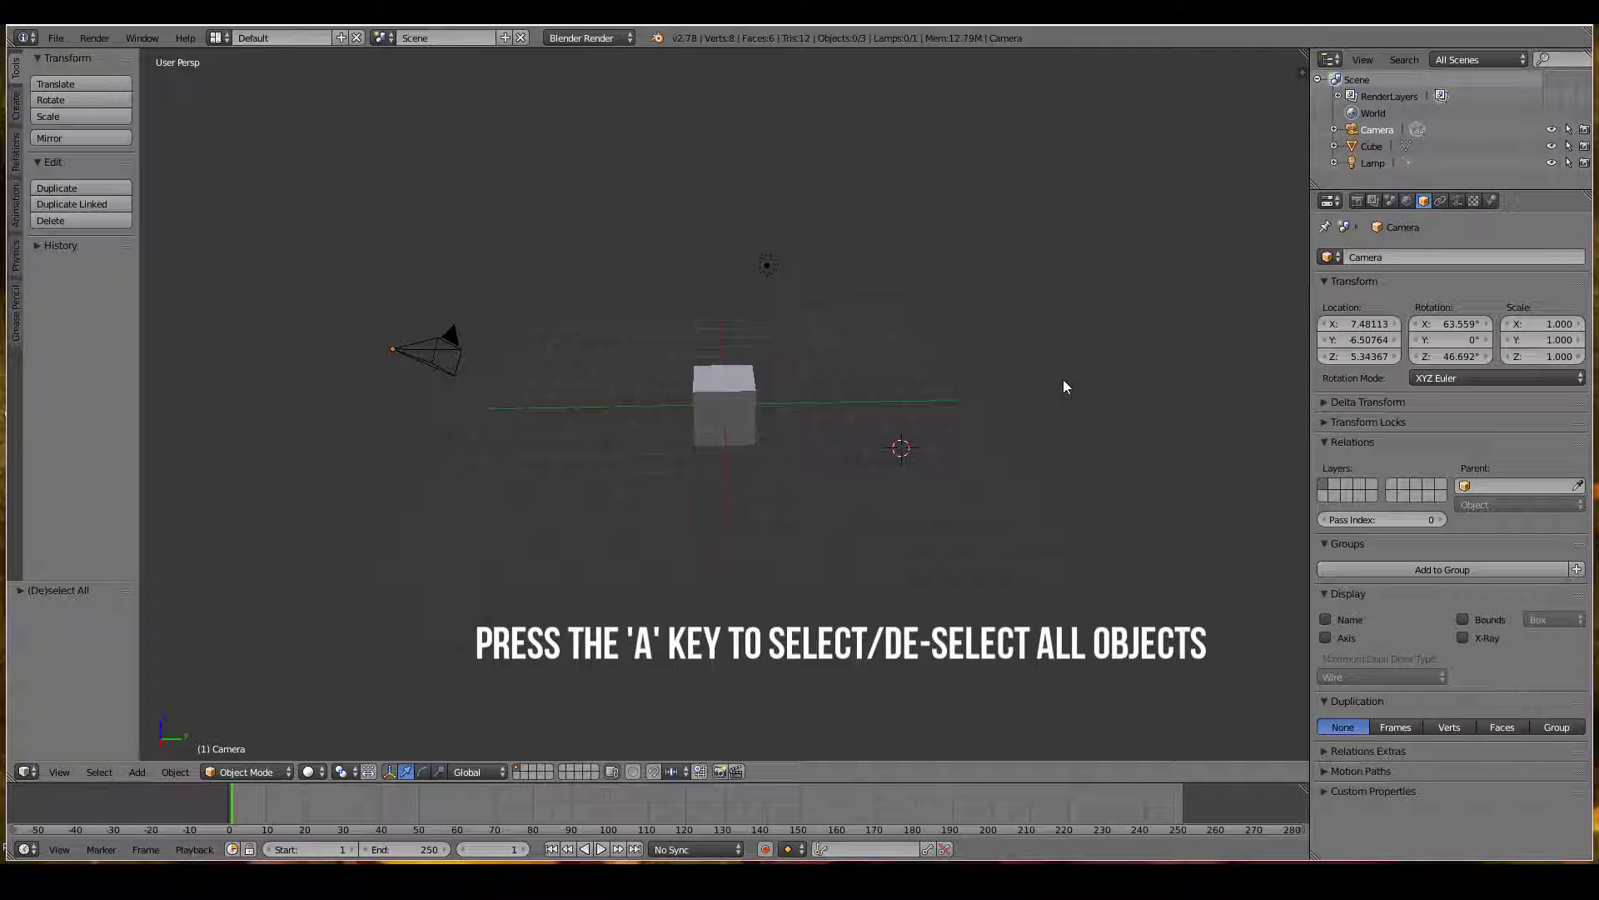
pyautogui.press('a')
pyautogui.press('a')
pyautogui.press('a')
pyautogui.press('a')
pyautogui.press('a')
pyautogui.press('a')
pyautogui.press('a')
pyautogui.press('a')
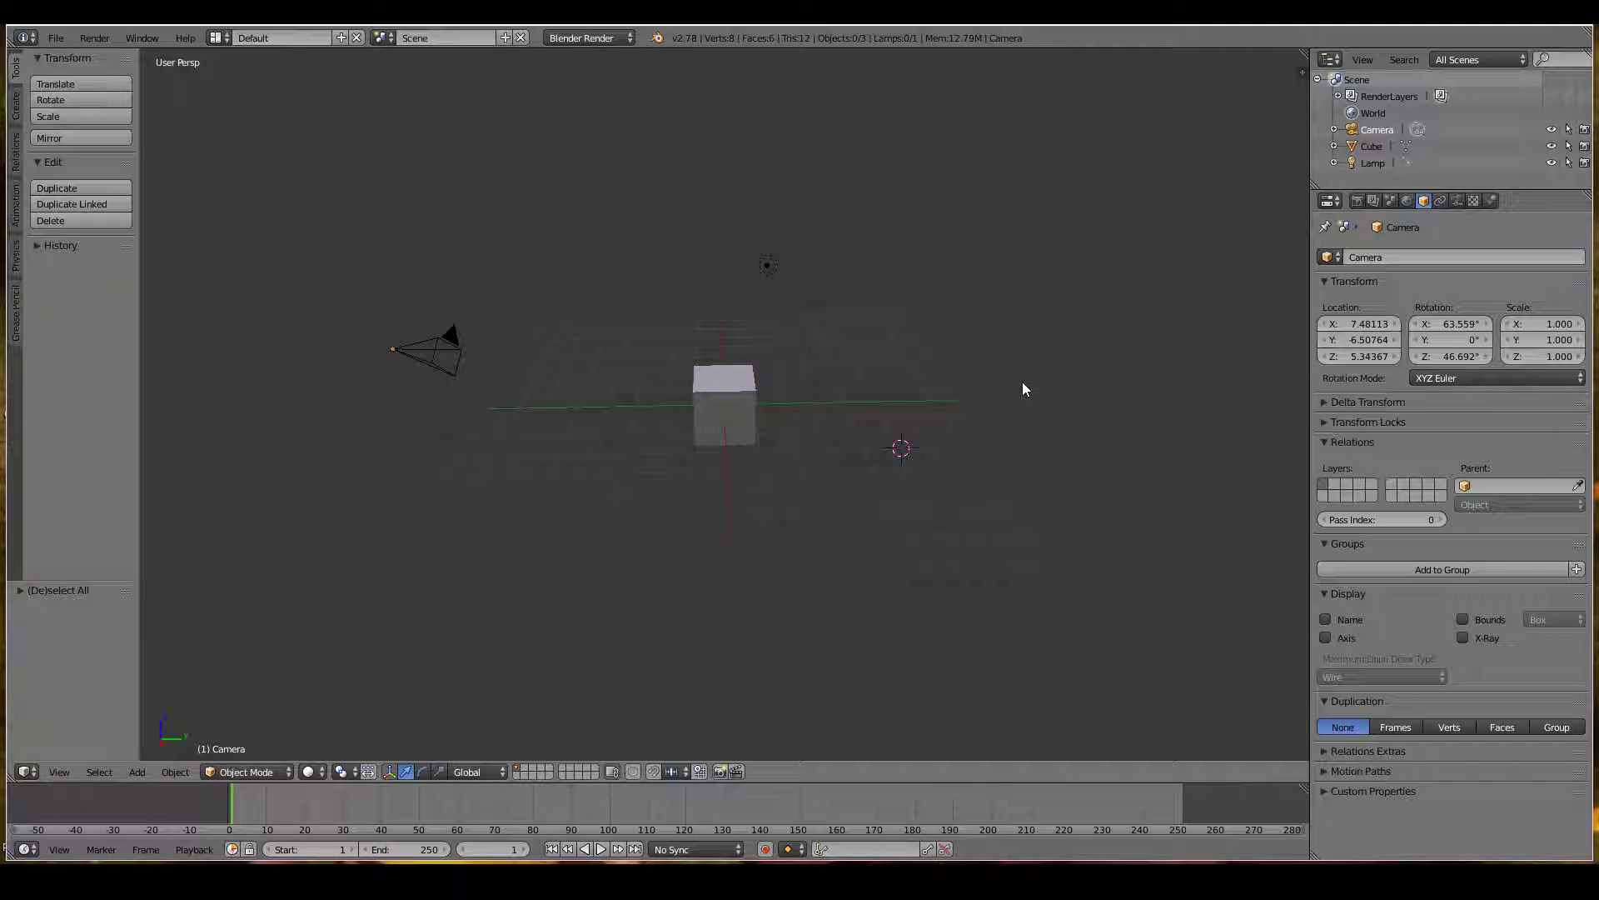
pyautogui.press('a')
pyautogui.press('a')
pyautogui.press('a')
pyautogui.press('a')
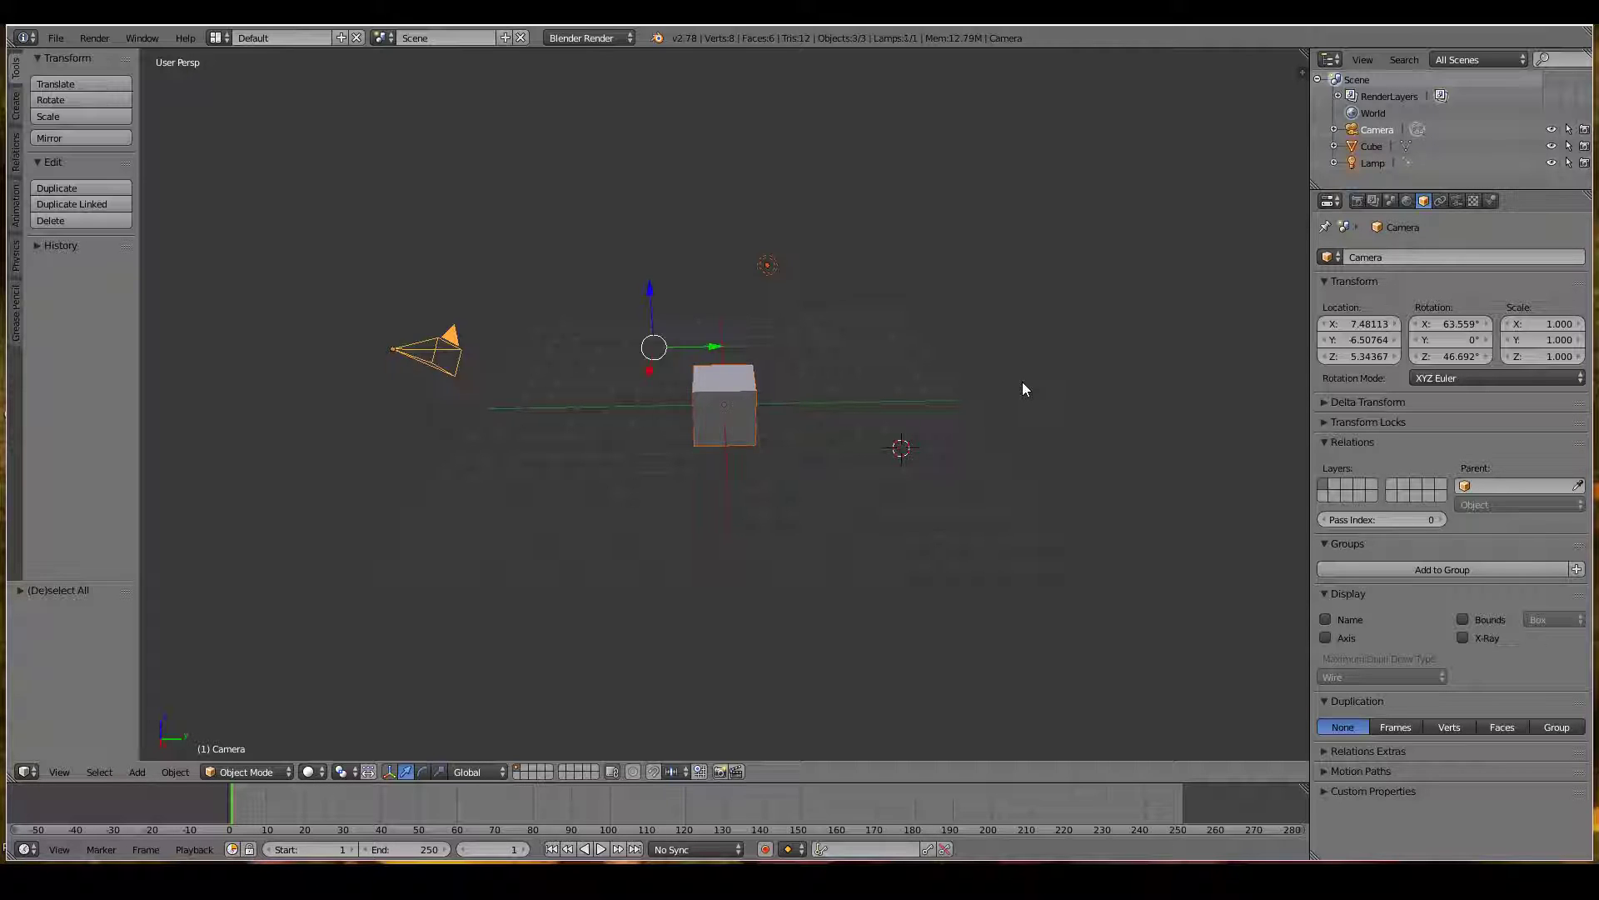
# Expand the Transform Locks panel and toggle the Delta Transform panel, leaving it collapsed
pyautogui.doubleClick(1506, 425)
pyautogui.click(1506, 425)
pyautogui.click(1506, 425)
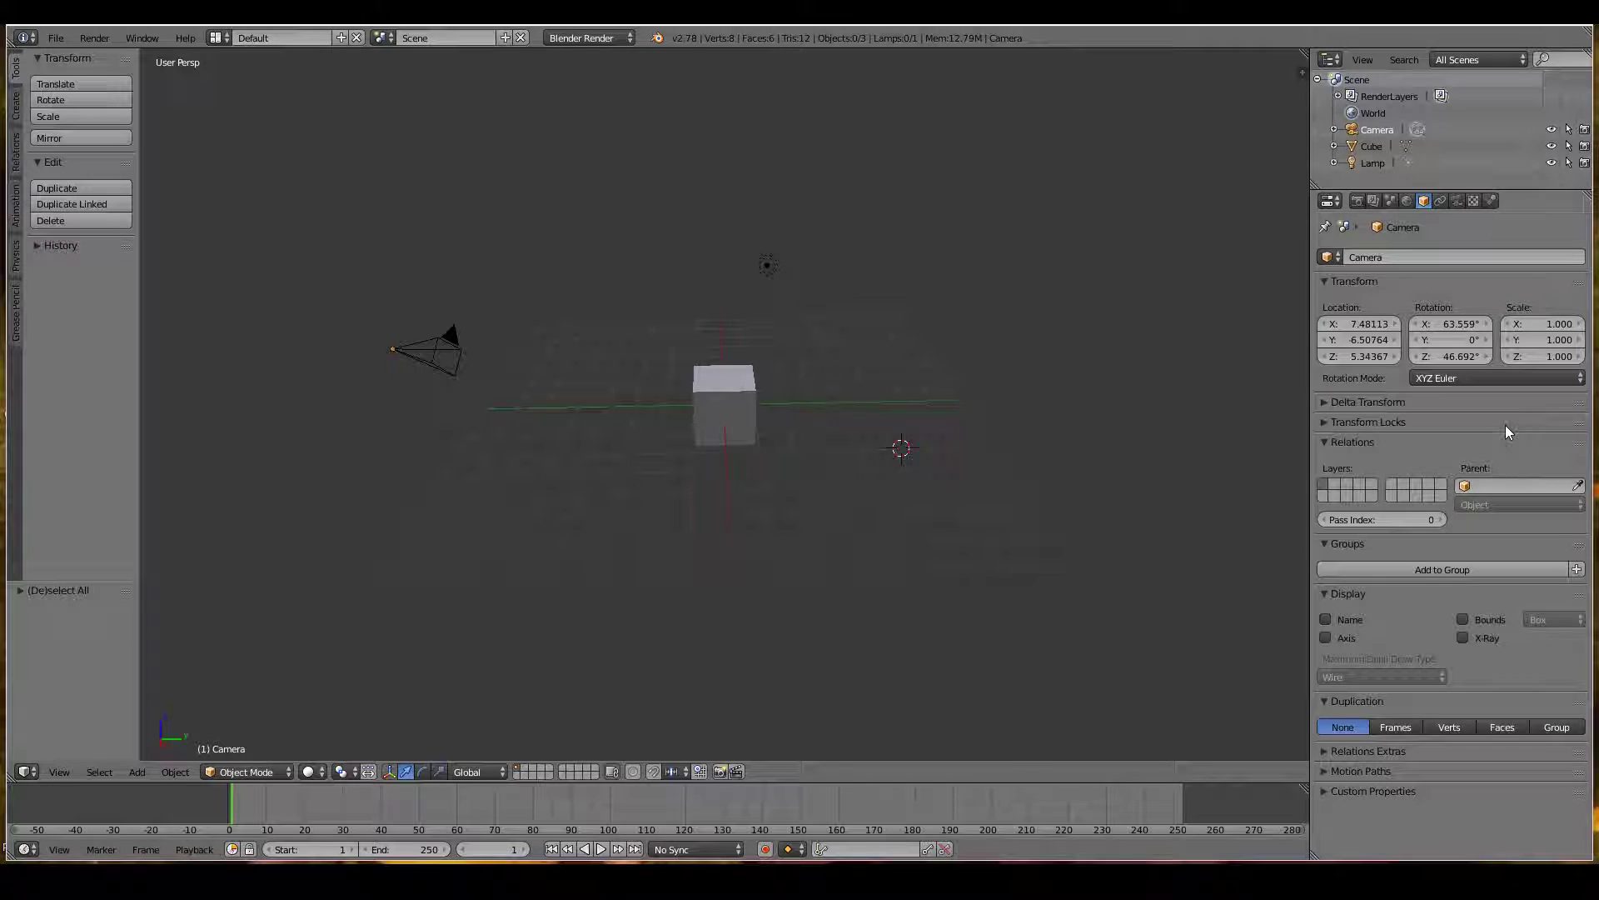
pyautogui.click(1506, 425)
pyautogui.click(1483, 409)
pyautogui.click(1483, 409)
pyautogui.click(1484, 409)
pyautogui.click(1484, 409)
pyautogui.doubleClick(1483, 409)
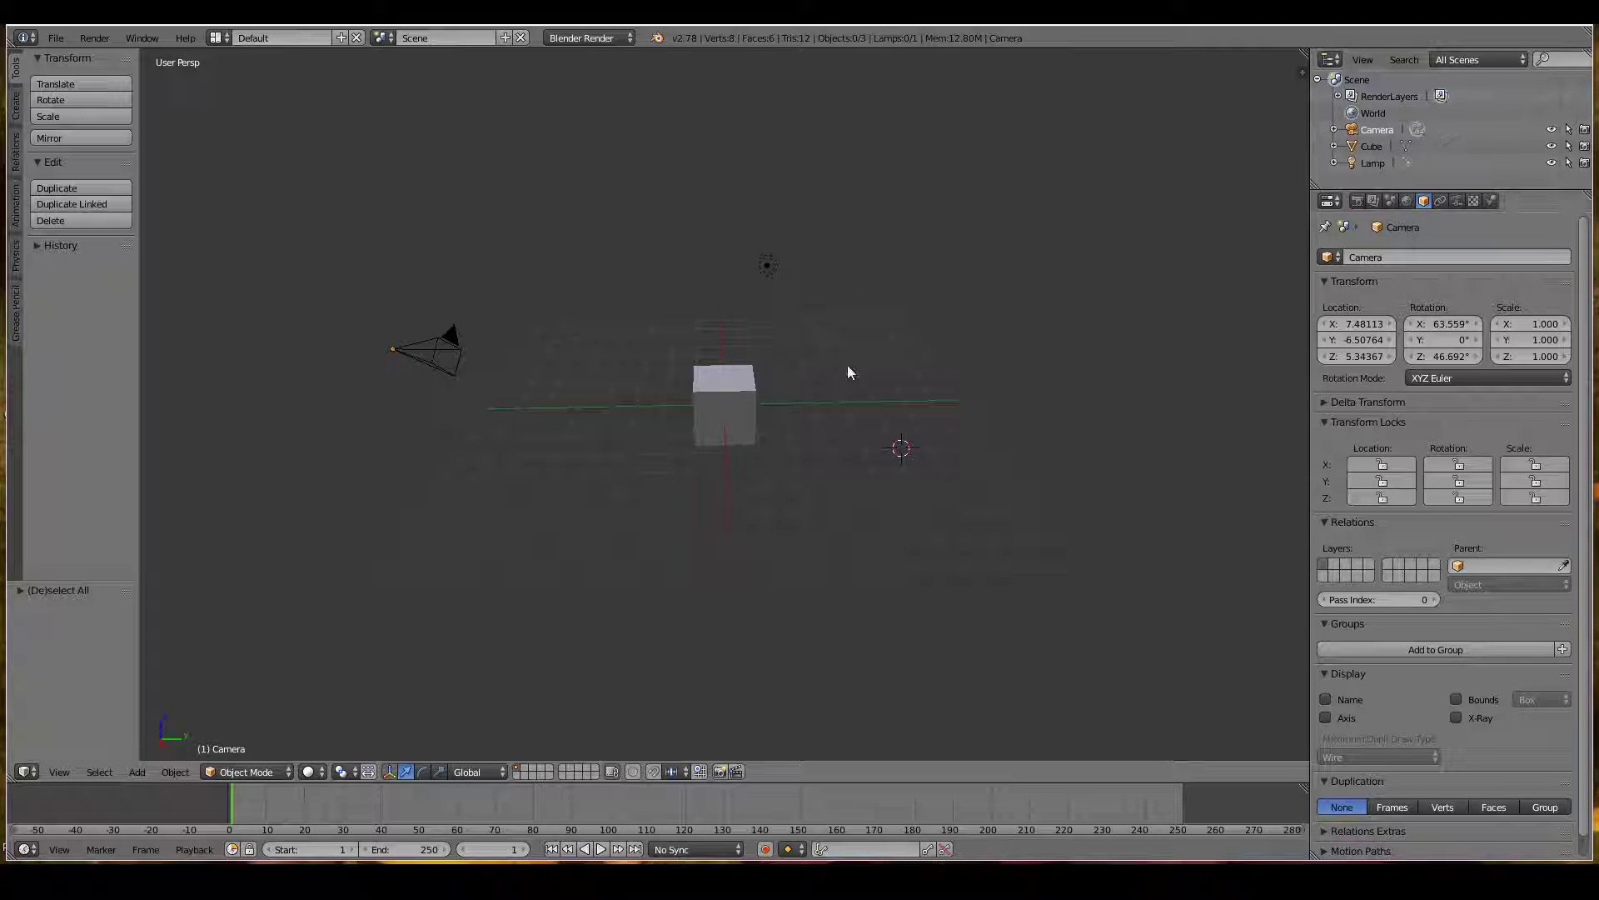
# Toggle Select All three times with A
pyautogui.press('a')
pyautogui.press('a')
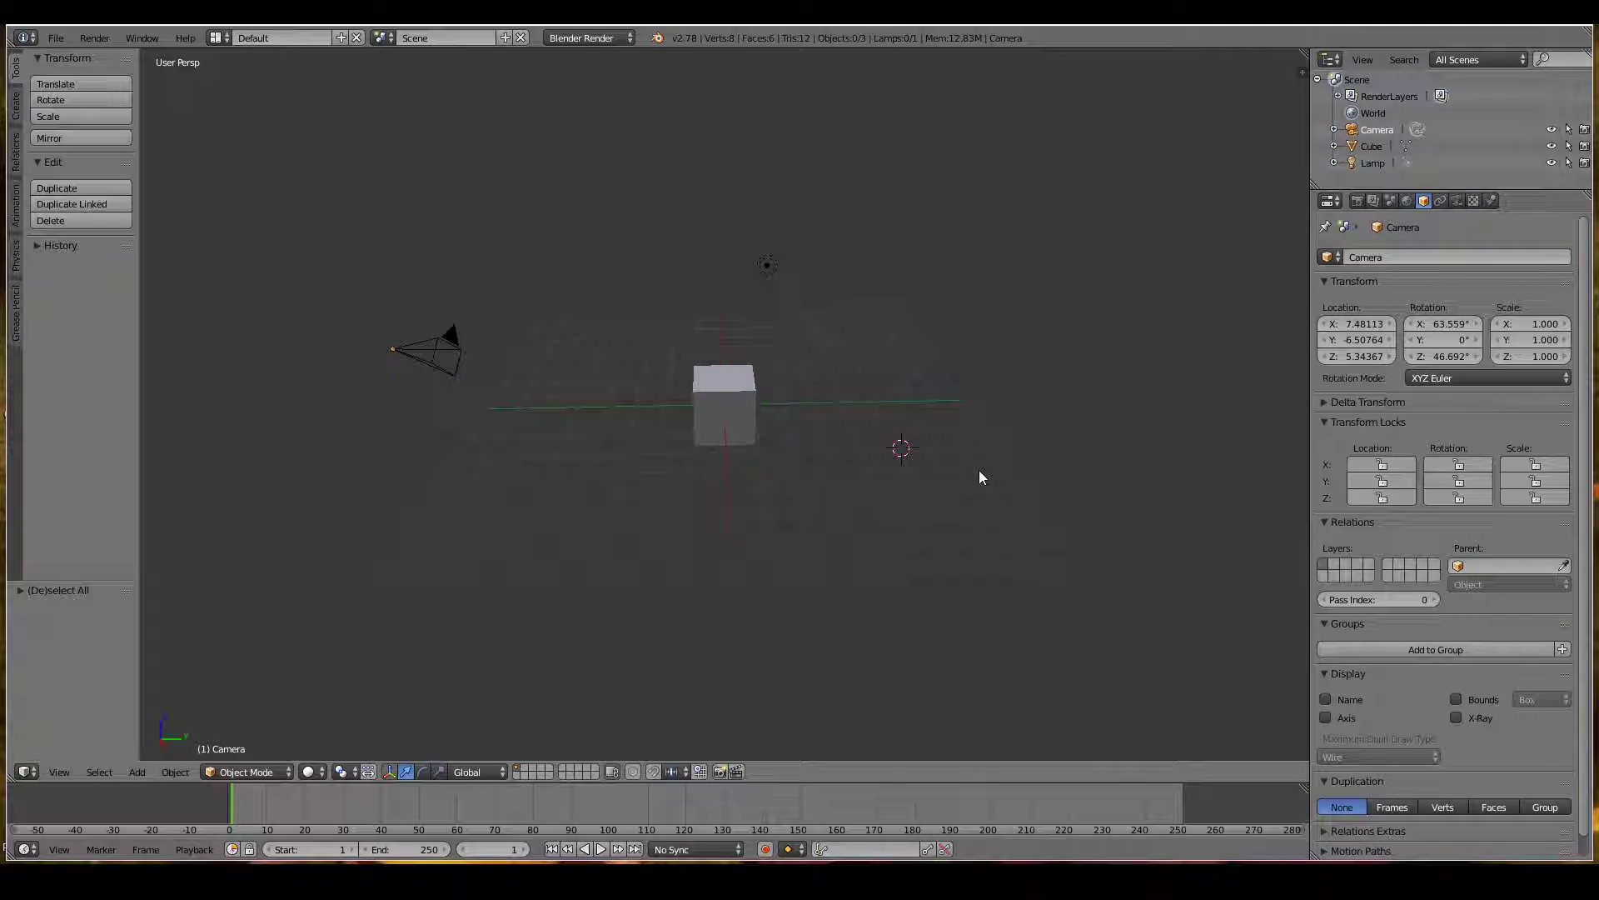
pyautogui.press('a')
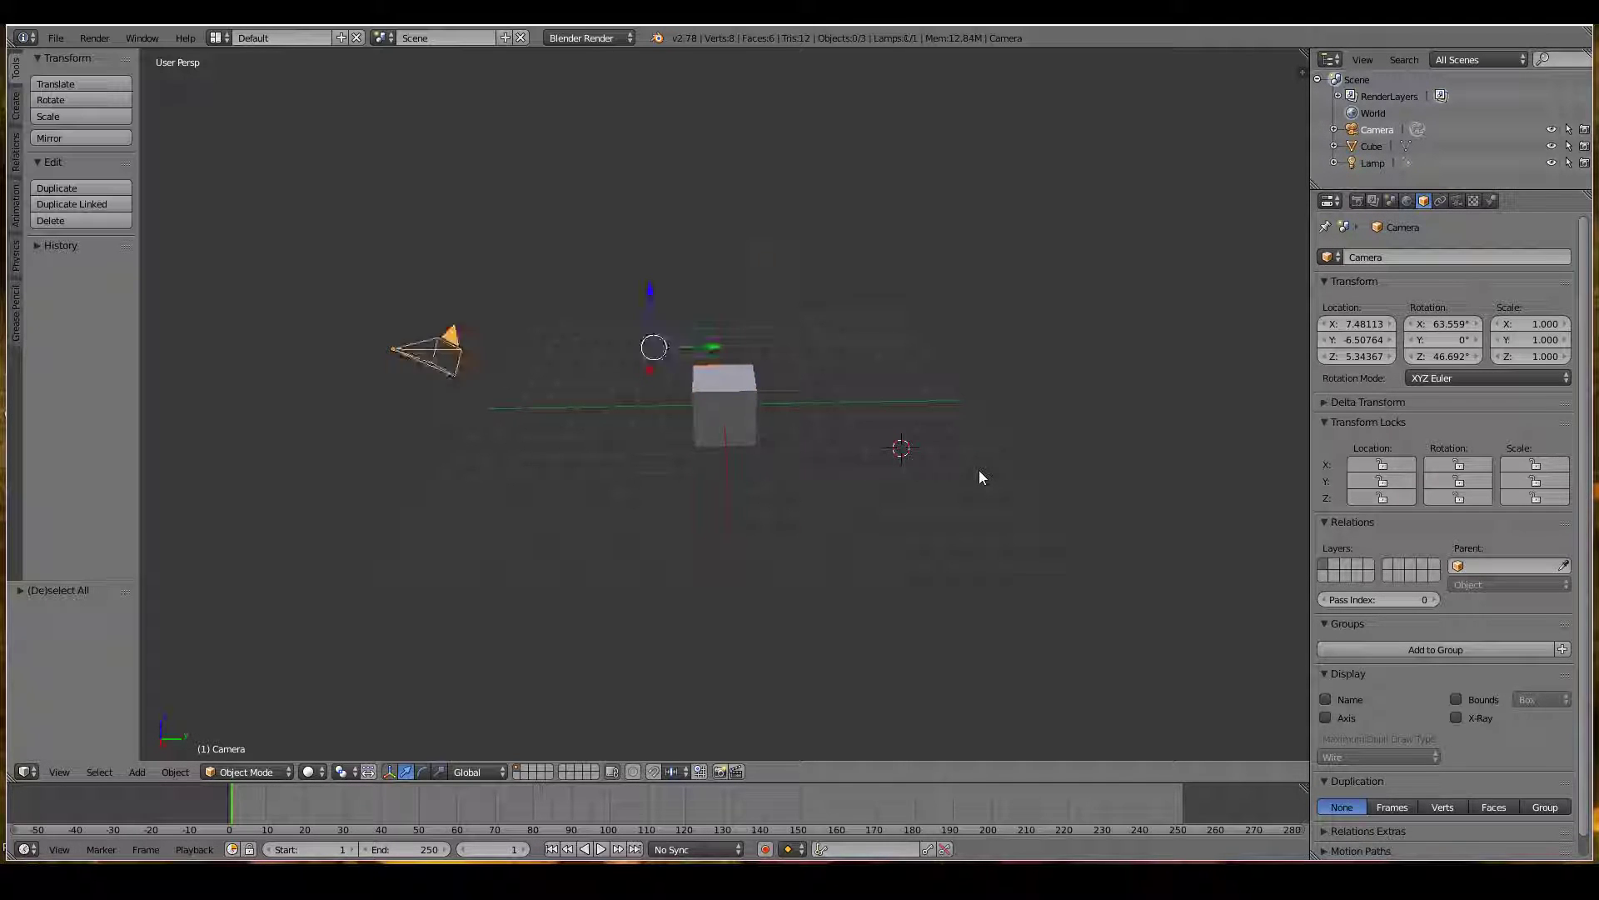
pyautogui.press('a')
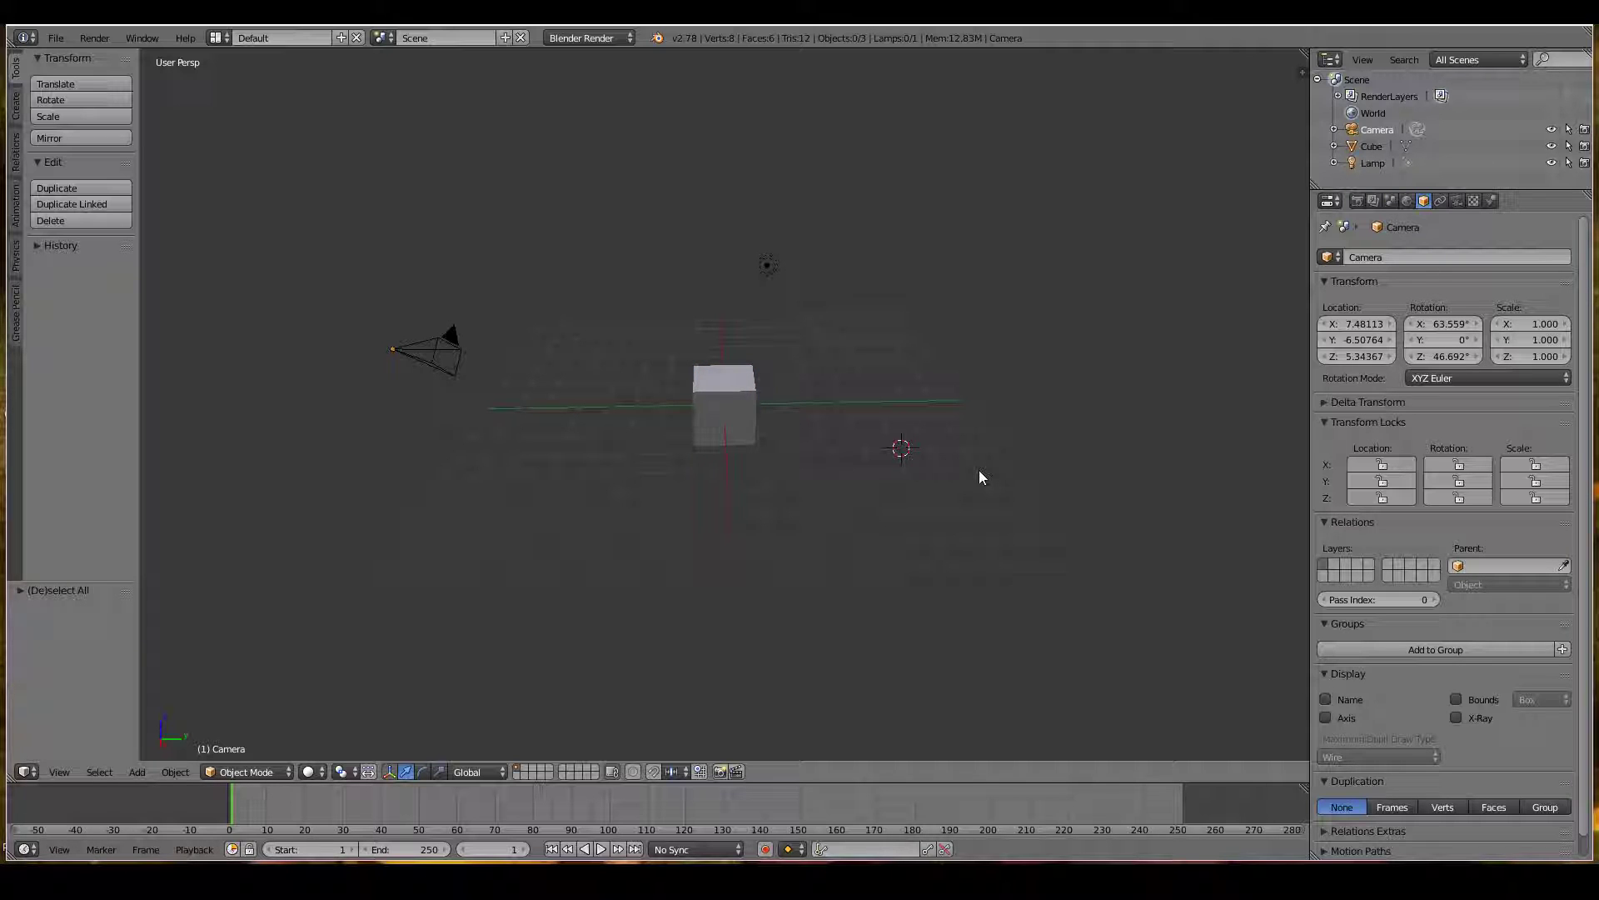